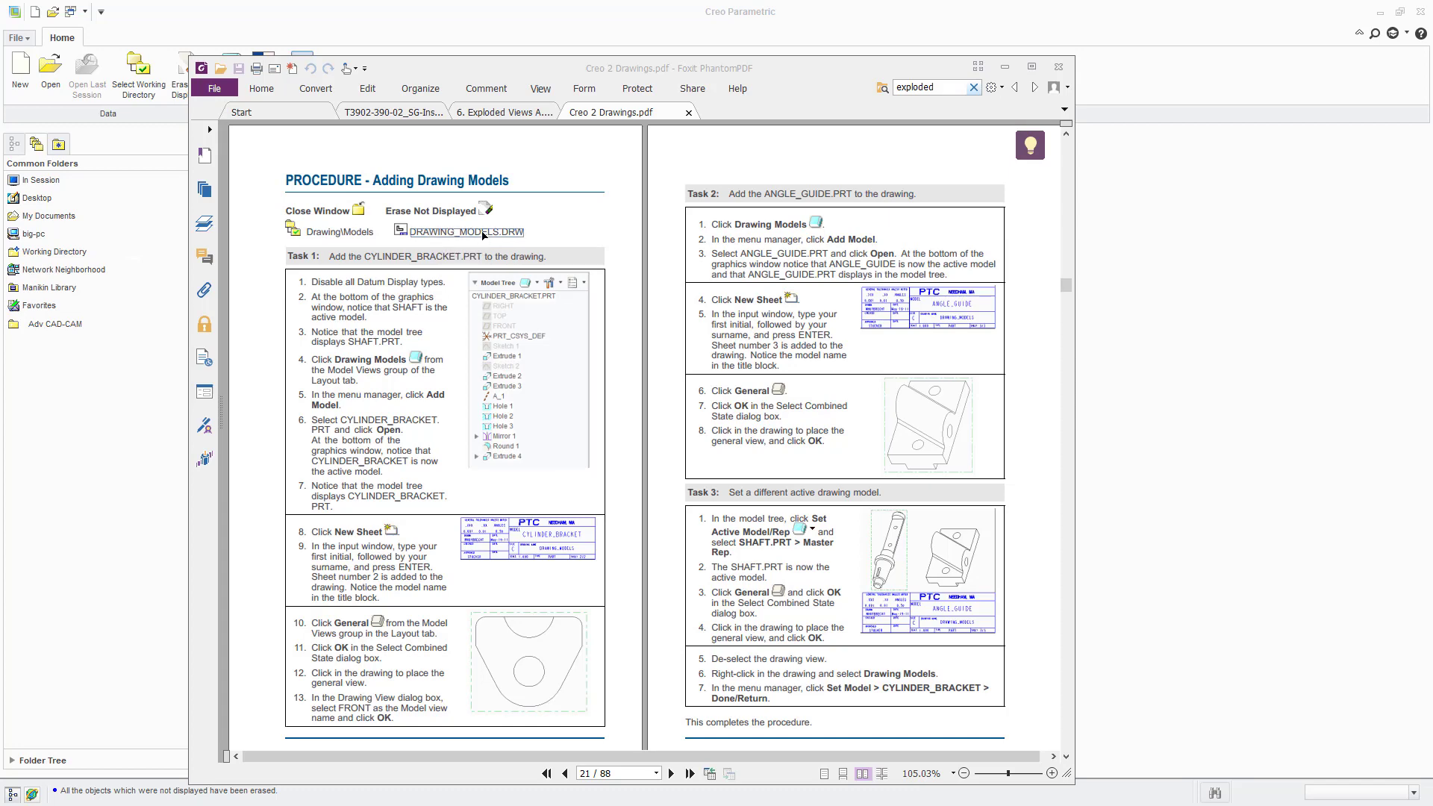
Open the drawing file drawing_models.drw from the Models folder.
{"action": "left_click_drag", "start_coordinate": [776, 70], "coordinate": [406, 100]}
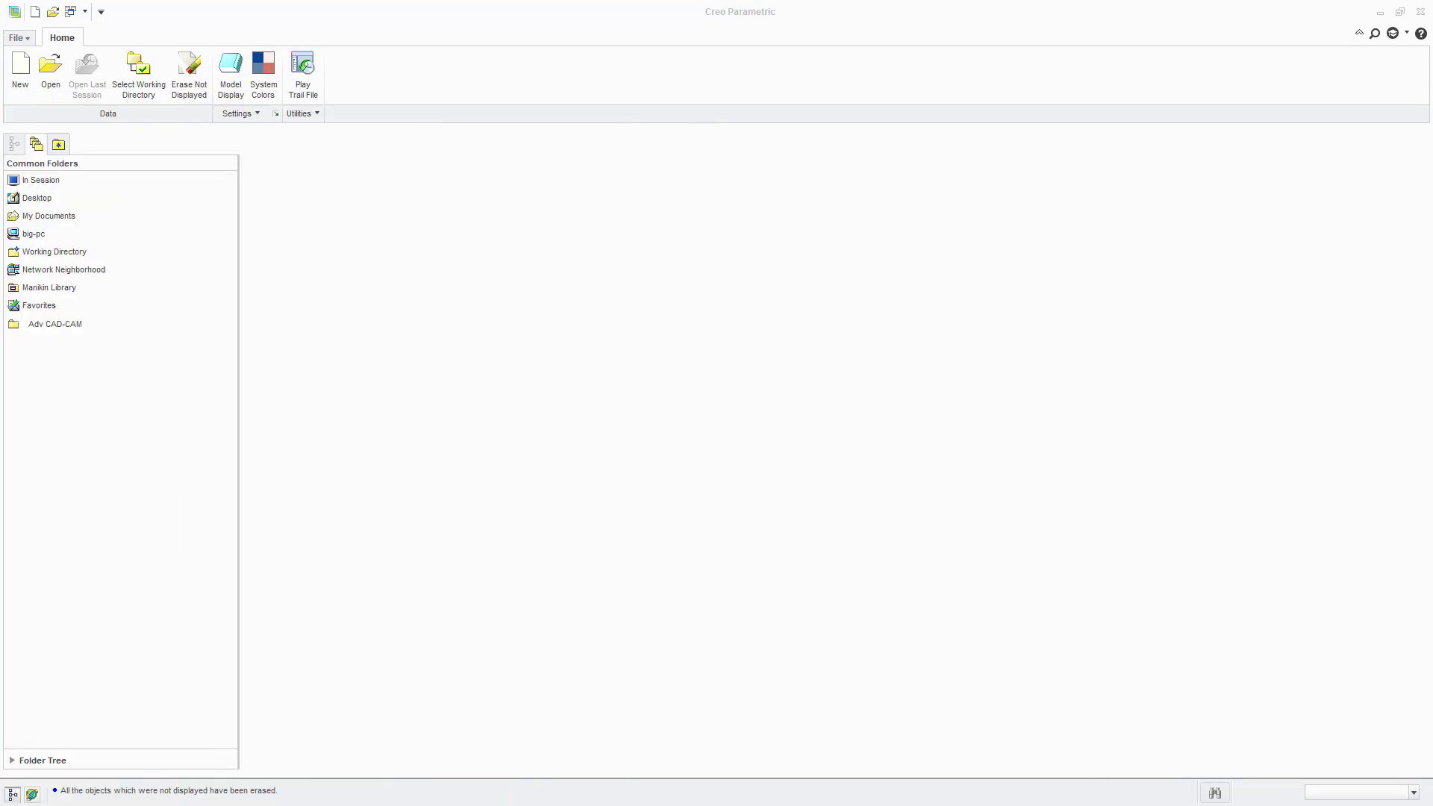
{"action": "left_click", "coordinate": [48, 67]}
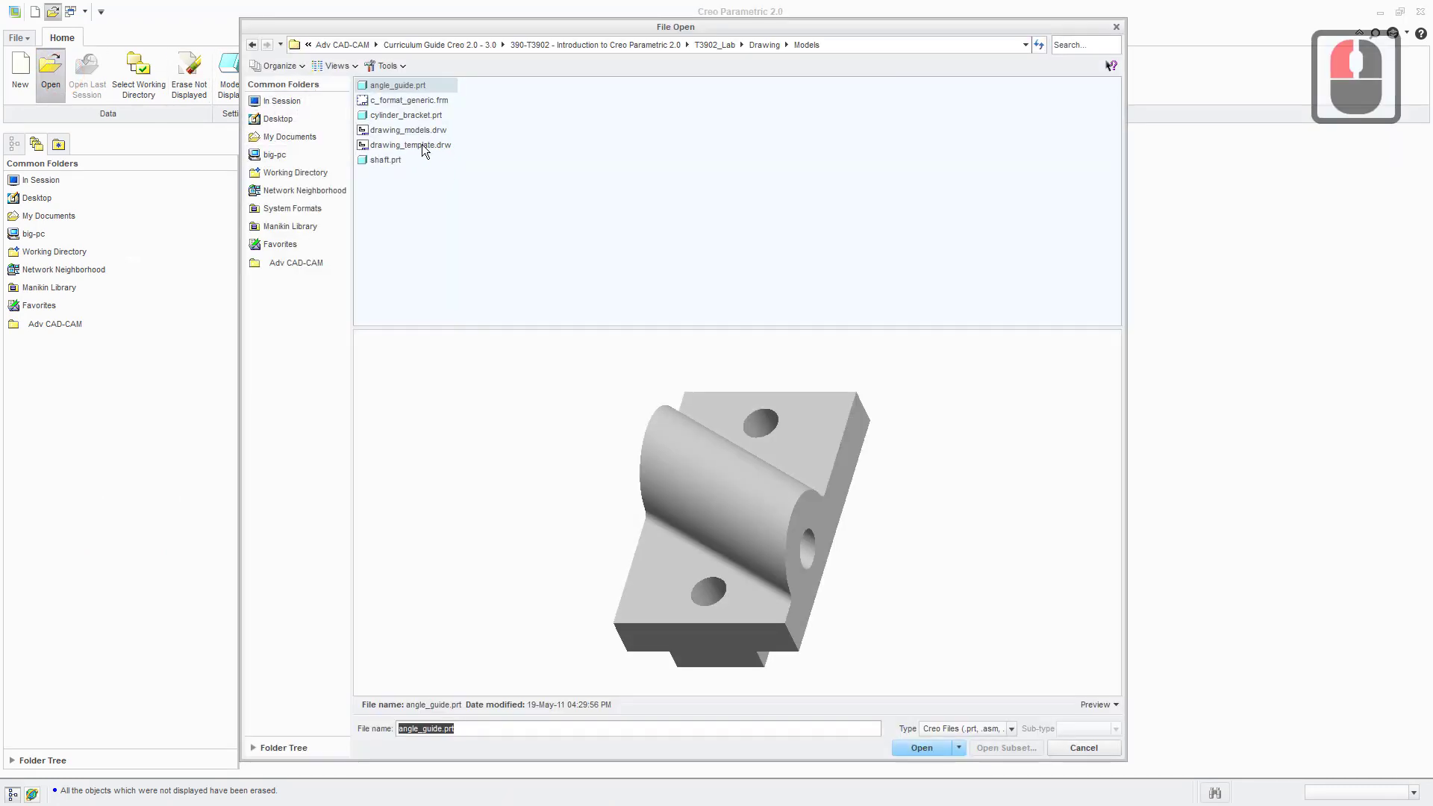
{"action": "left_click", "coordinate": [409, 131]}
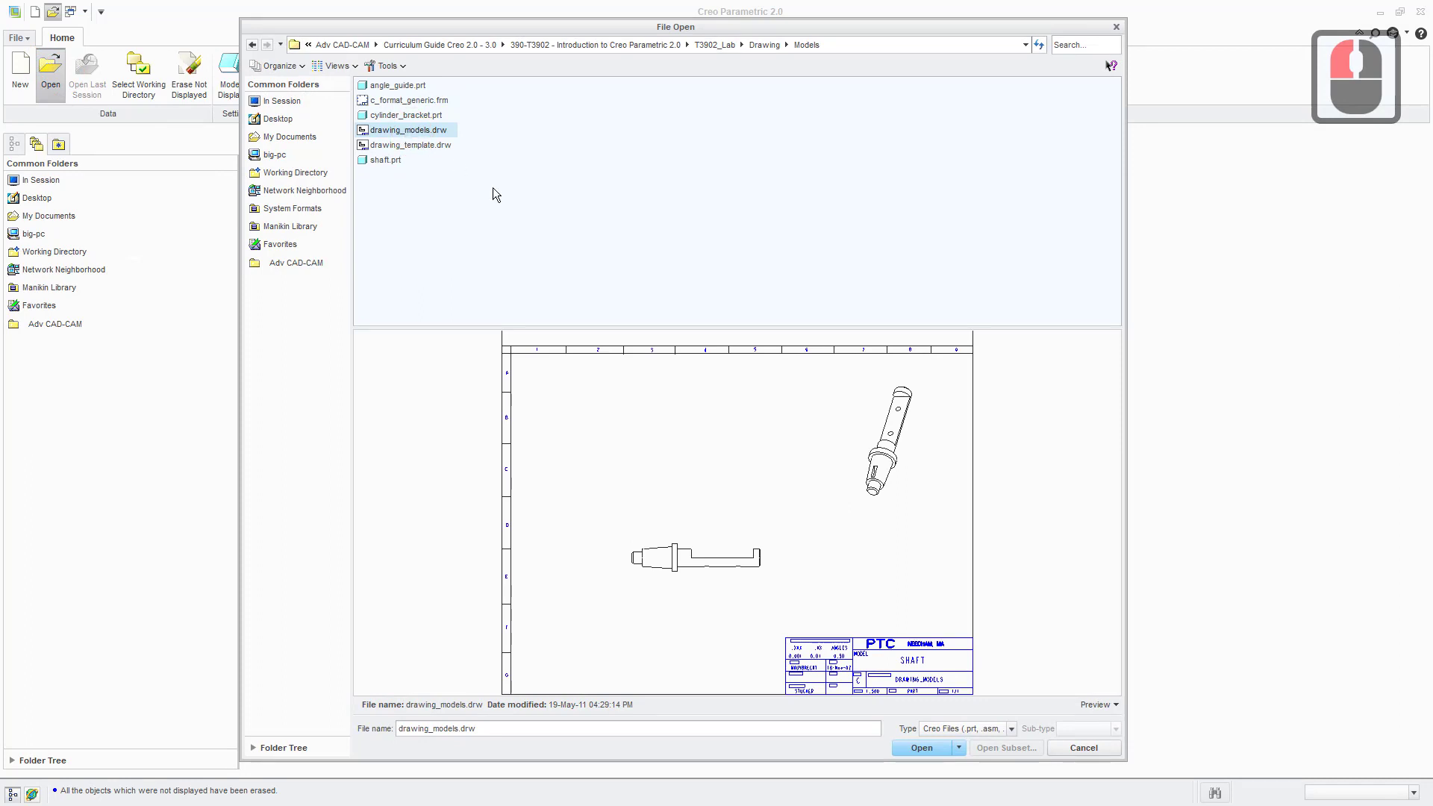
{"action": "left_click", "coordinate": [928, 747]}
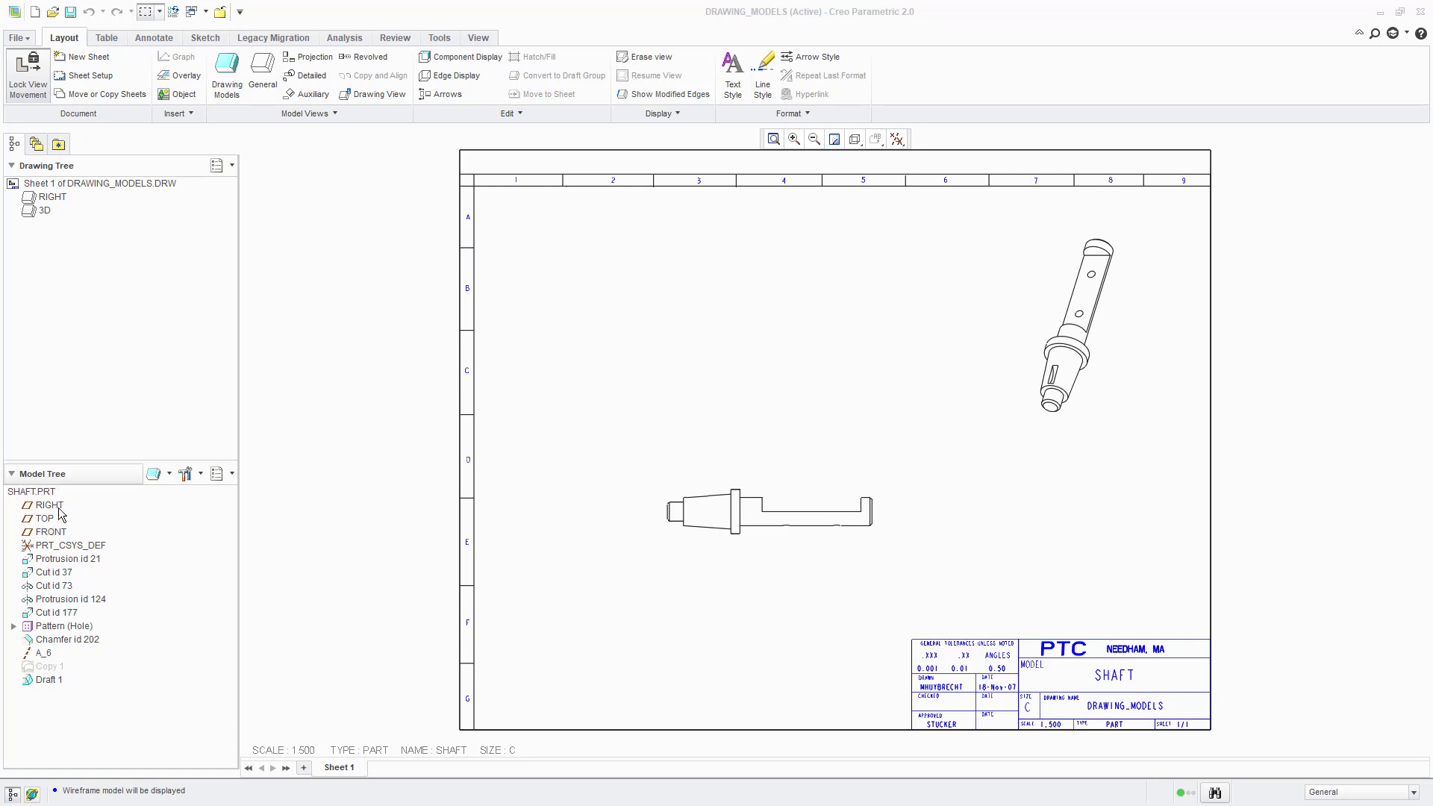
Add cylinder_bracket.prt to the drawing as a new drawing model and finish the drawing models command.
{"action": "left_click", "coordinate": [30, 493]}
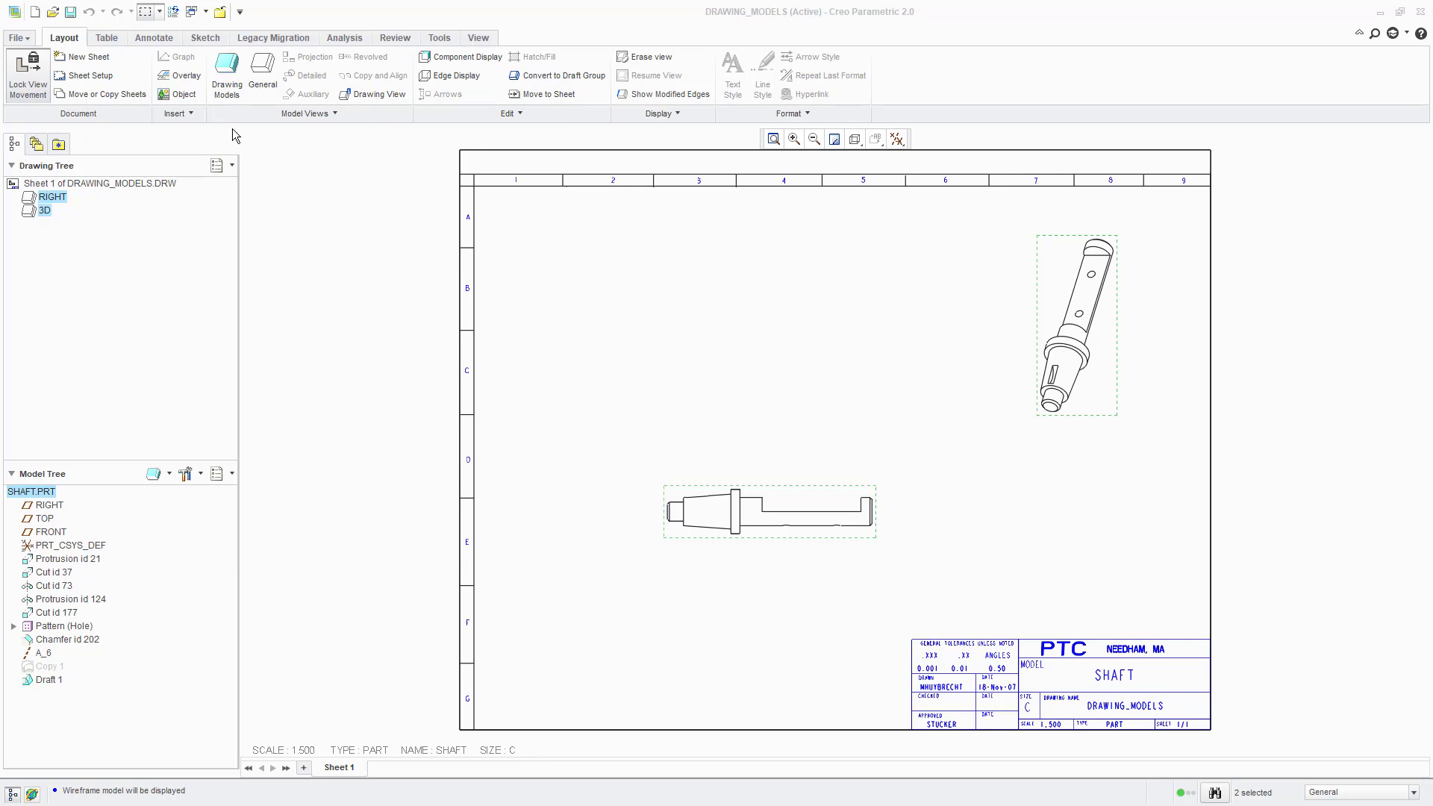
{"action": "left_click", "coordinate": [229, 73]}
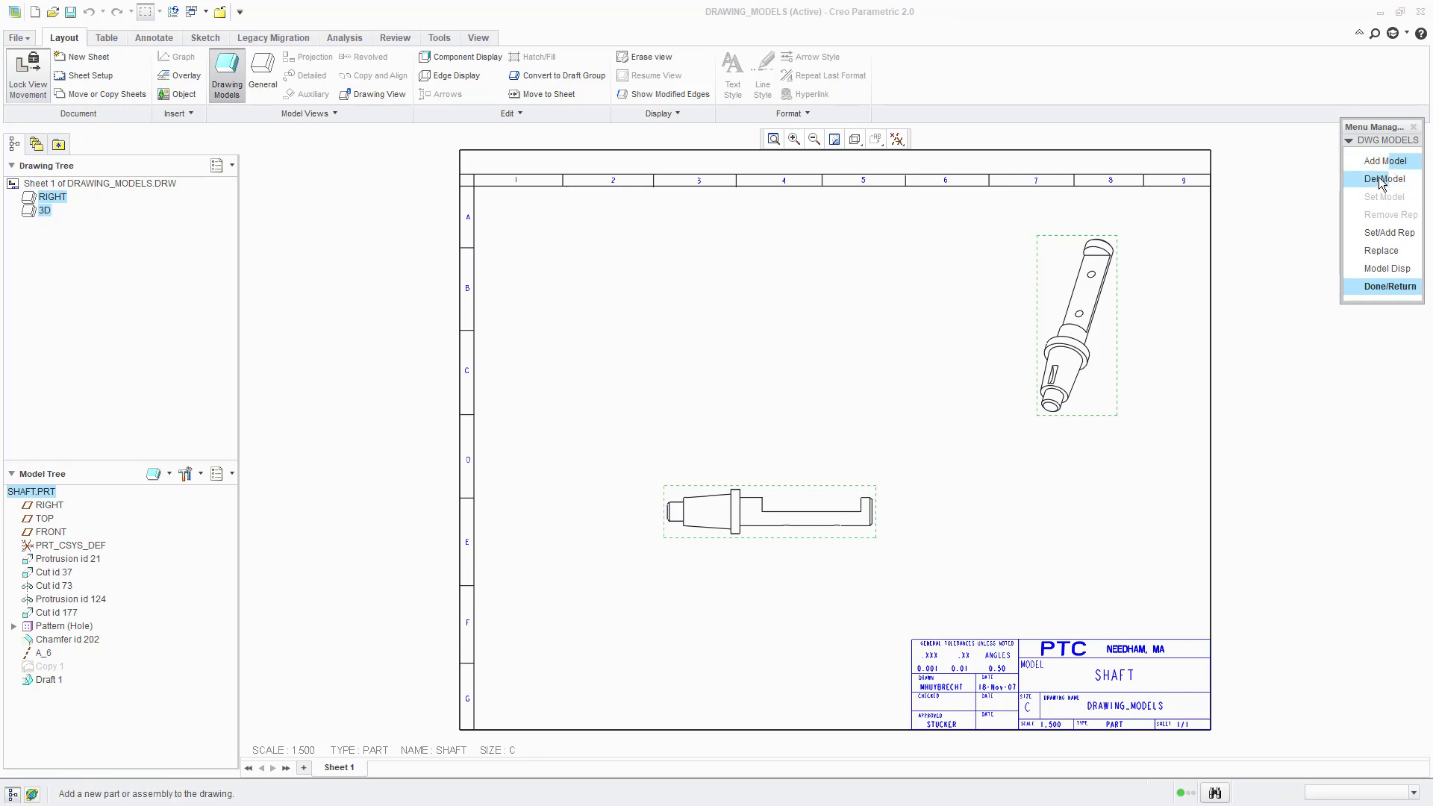
{"action": "left_click", "coordinate": [1385, 162]}
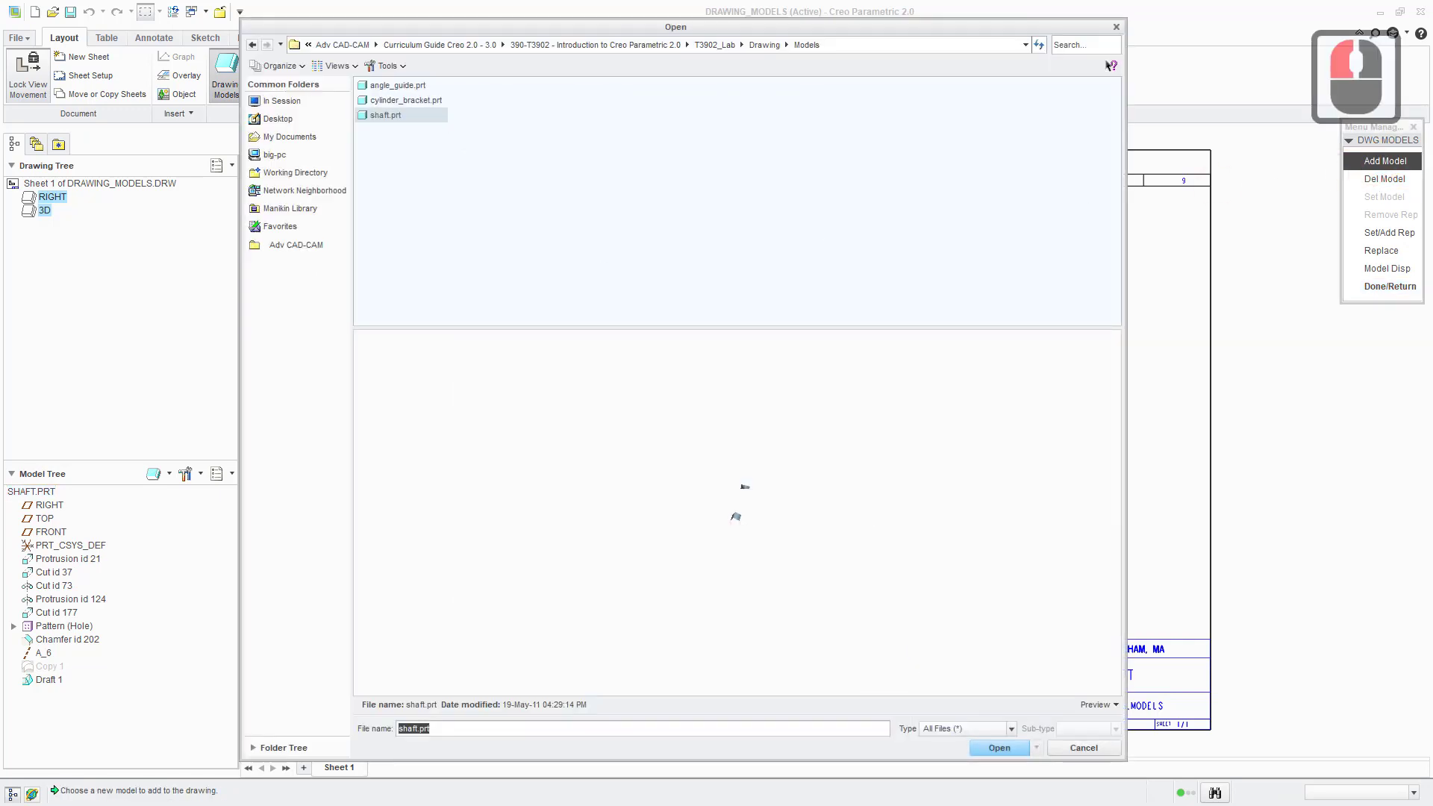
{"action": "left_click", "coordinate": [384, 100]}
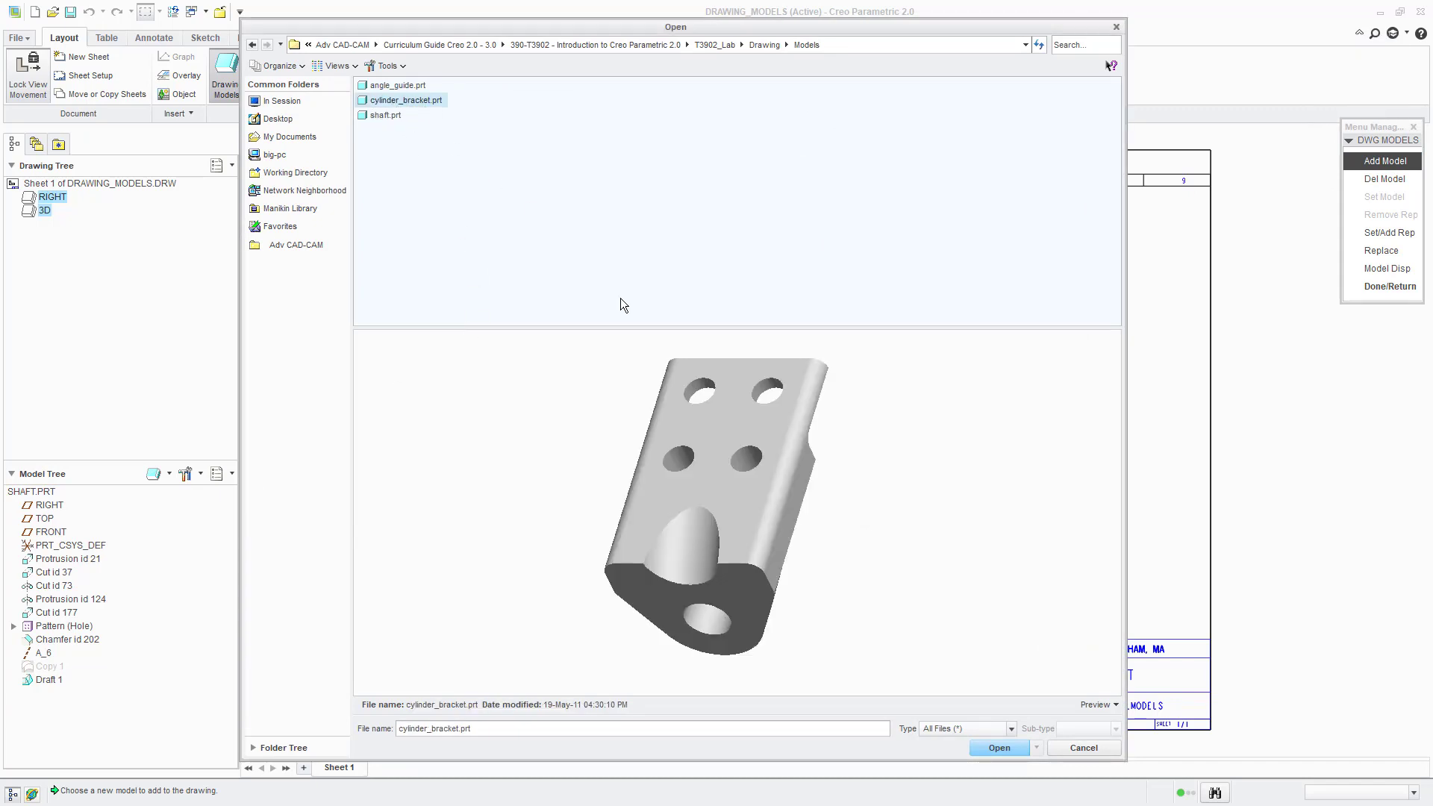
{"action": "left_click", "coordinate": [1000, 747]}
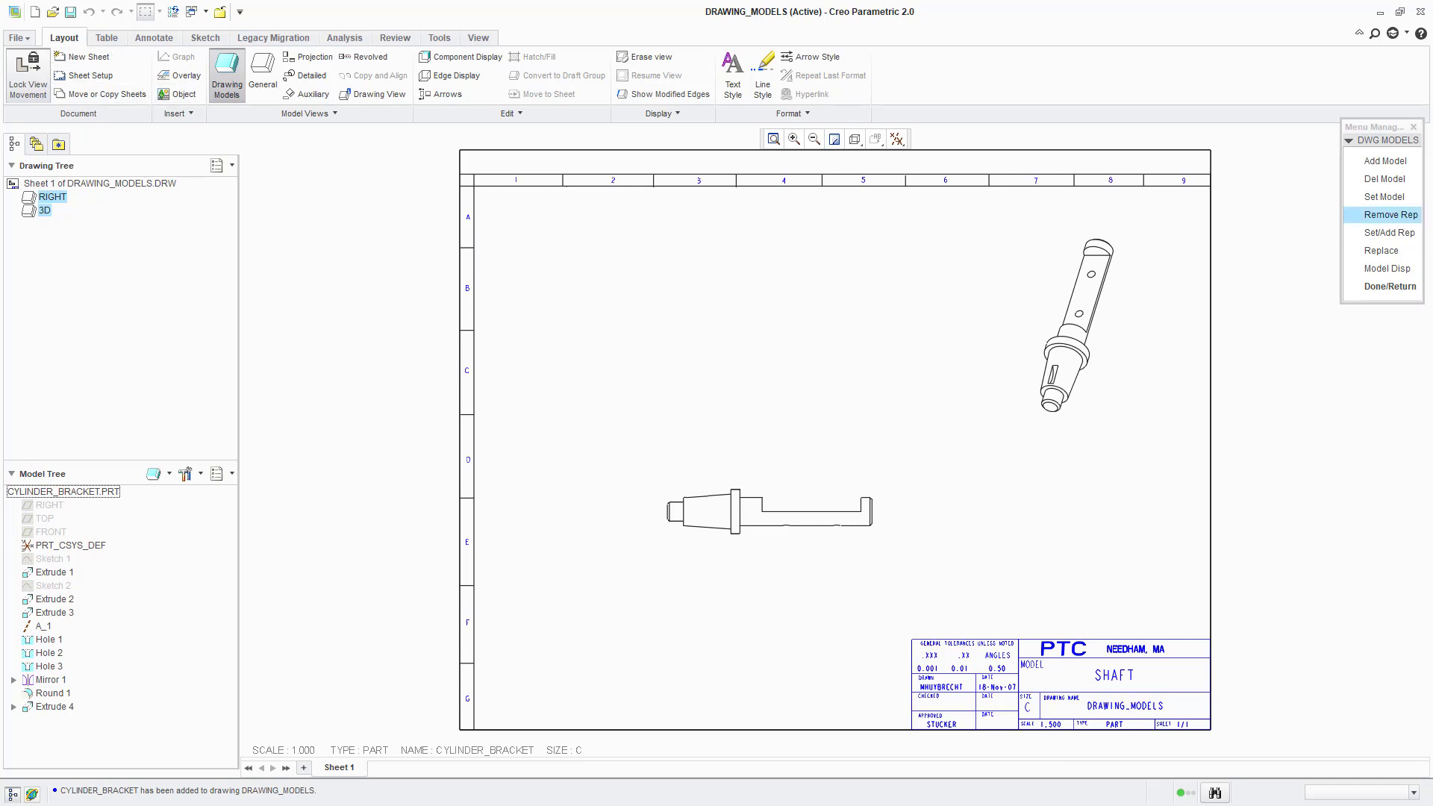
{"action": "left_click", "coordinate": [1402, 291]}
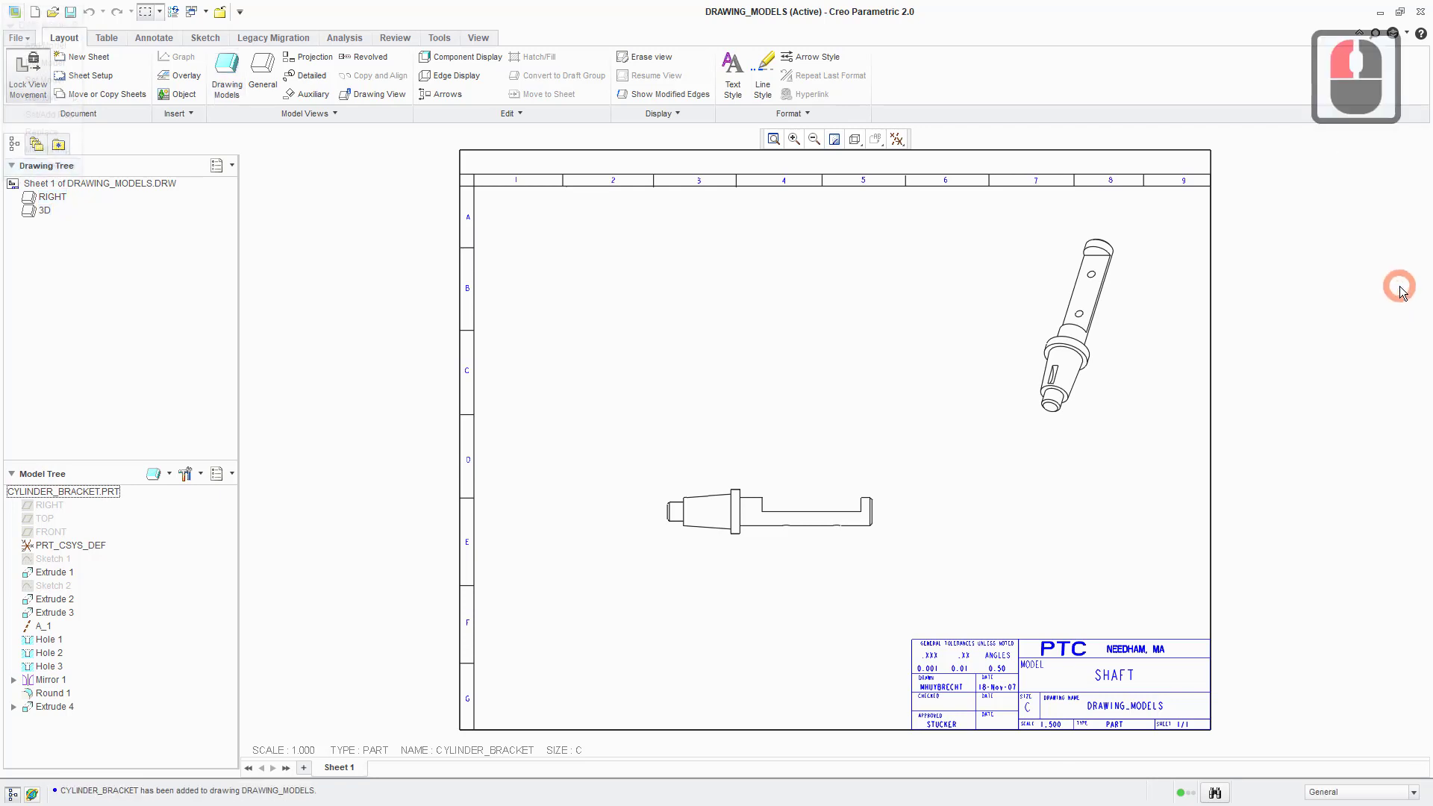
Add a second sheet for the cylinder bracket, entering the drafter's initials for the your_name parameter, and check the title block.
{"action": "left_click", "coordinate": [77, 58]}
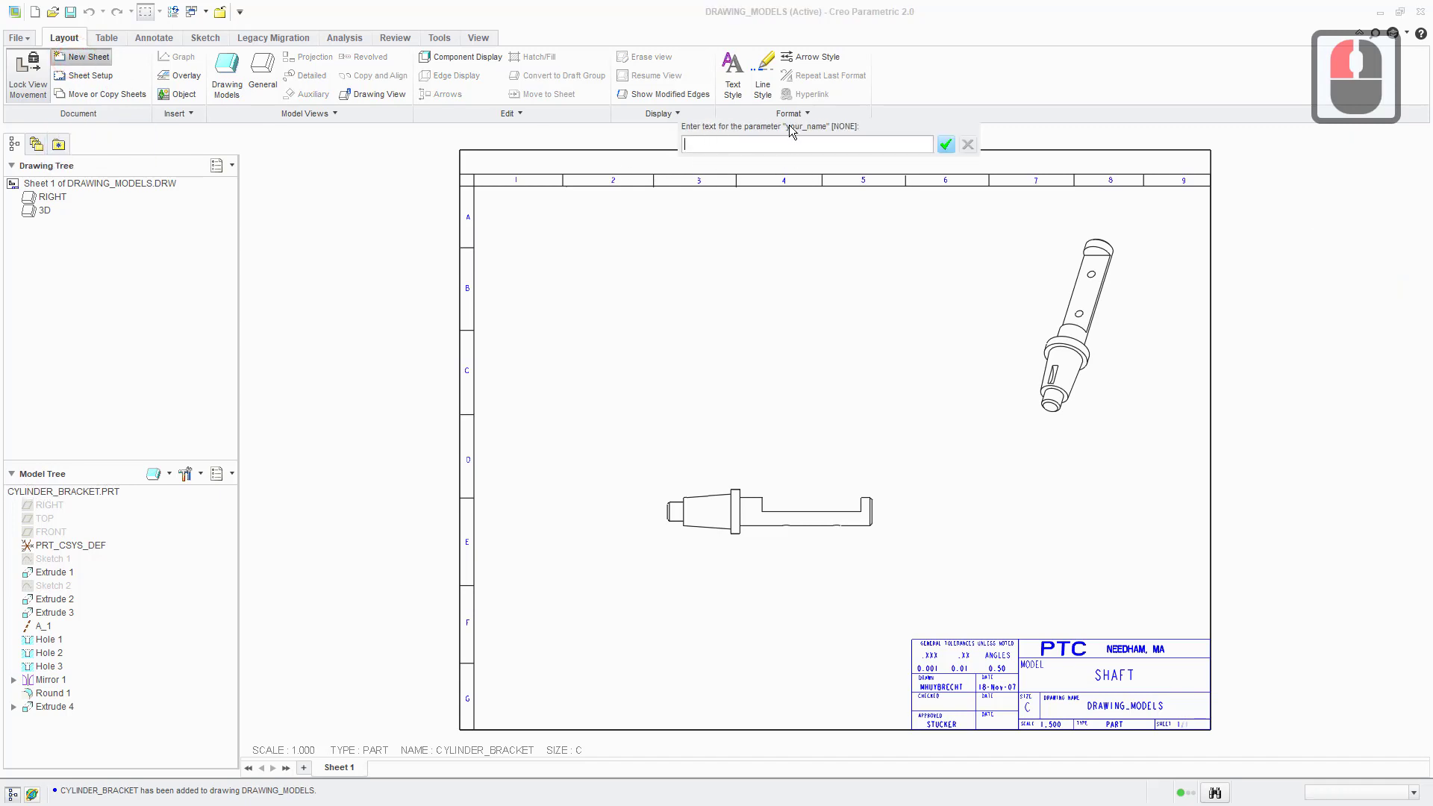
{"action": "type", "text": "CW"}
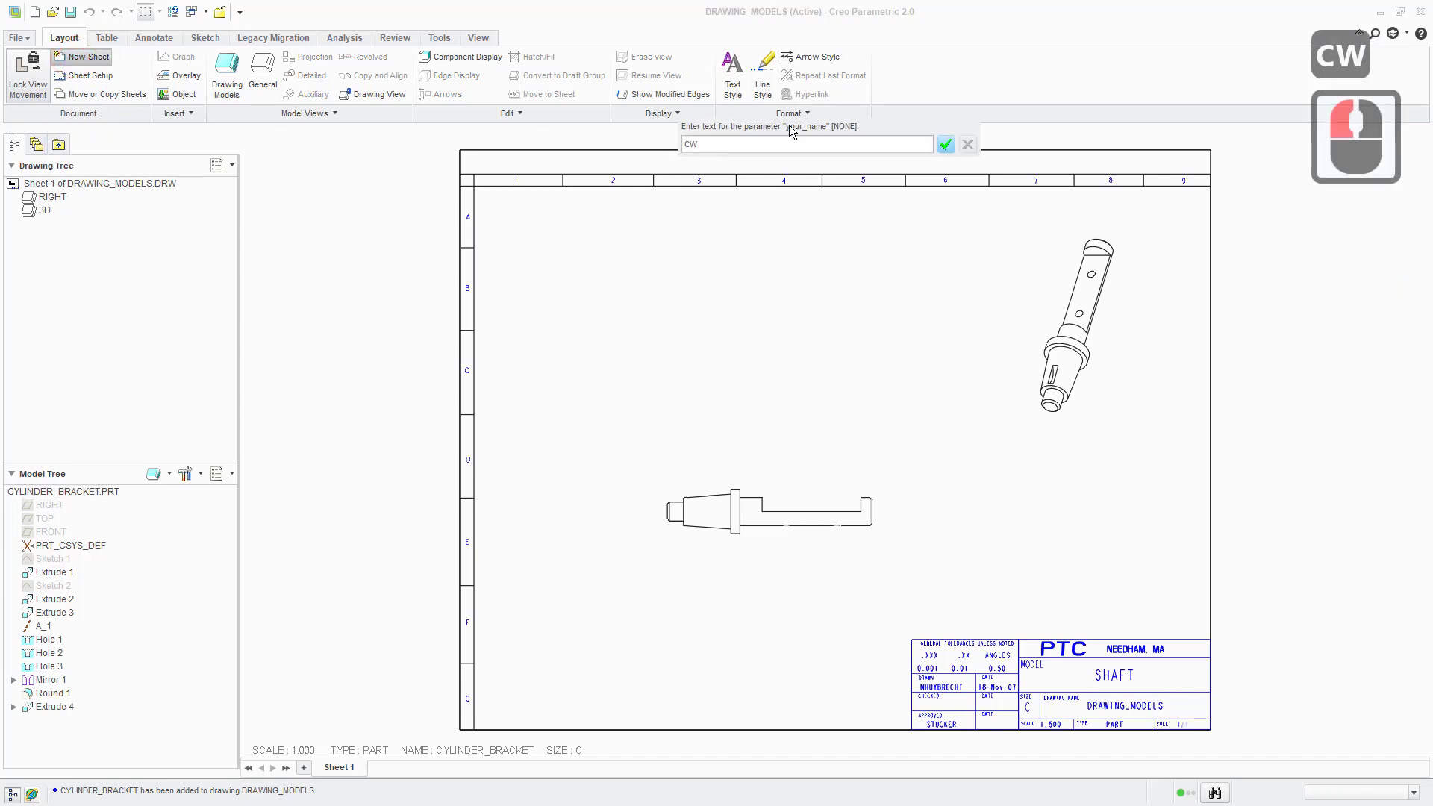
{"action": "key", "text": "Return"}
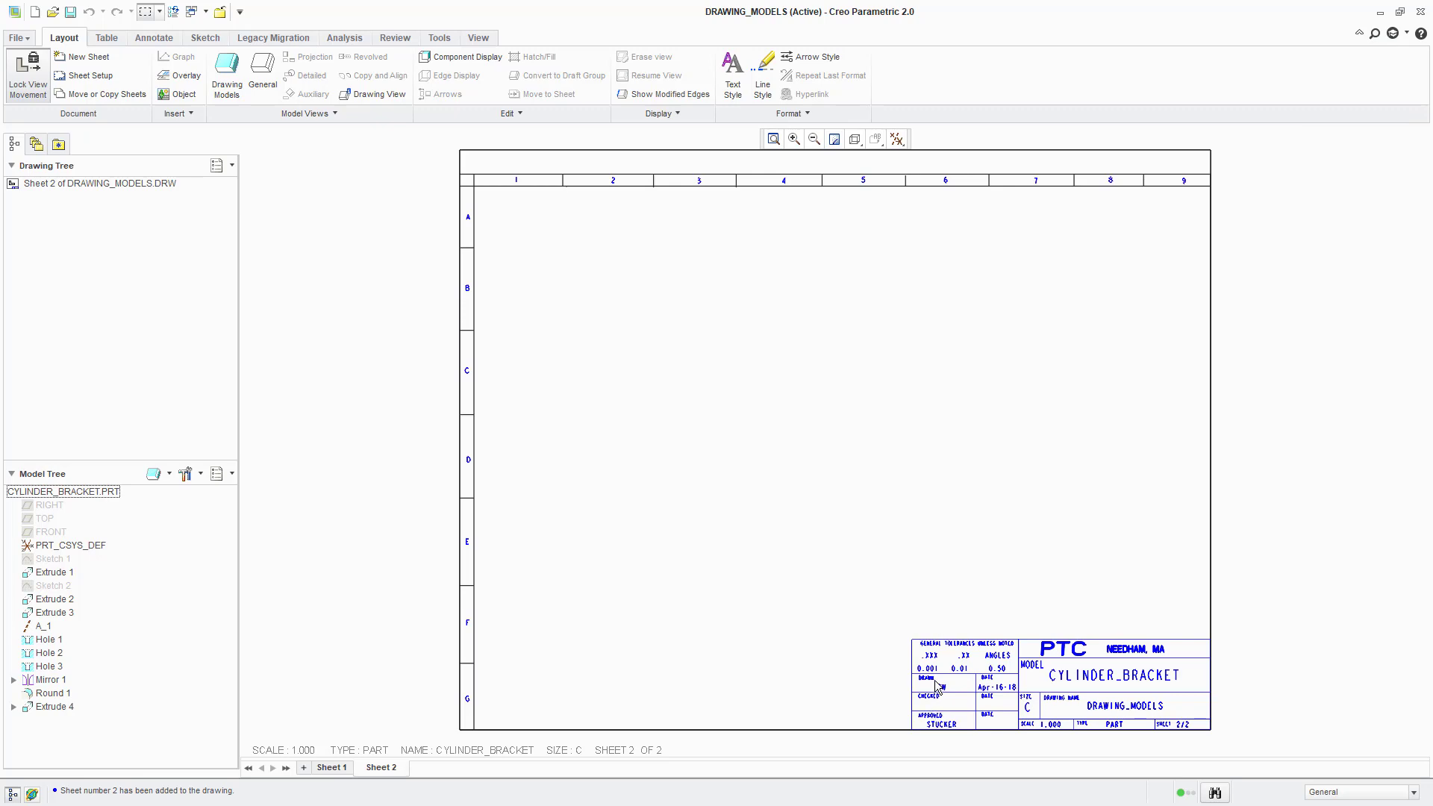
{"action": "scroll", "coordinate": [939, 678], "scroll_direction": "down", "scroll_amount": 3}
{"action": "scroll", "coordinate": [927, 663], "scroll_direction": "down", "scroll_amount": 3}
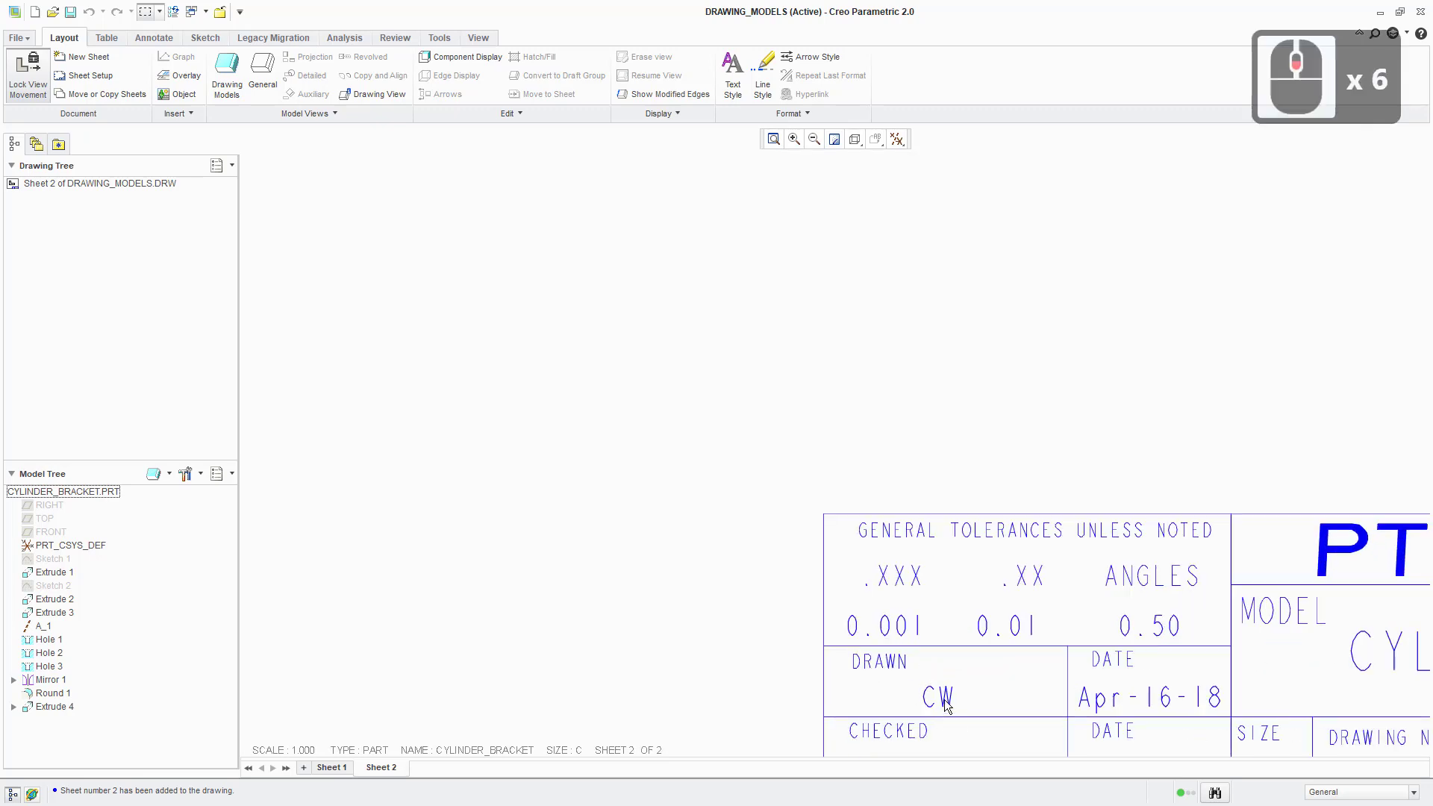
{"action": "scroll", "coordinate": [937, 679], "scroll_direction": "up", "scroll_amount": 6}
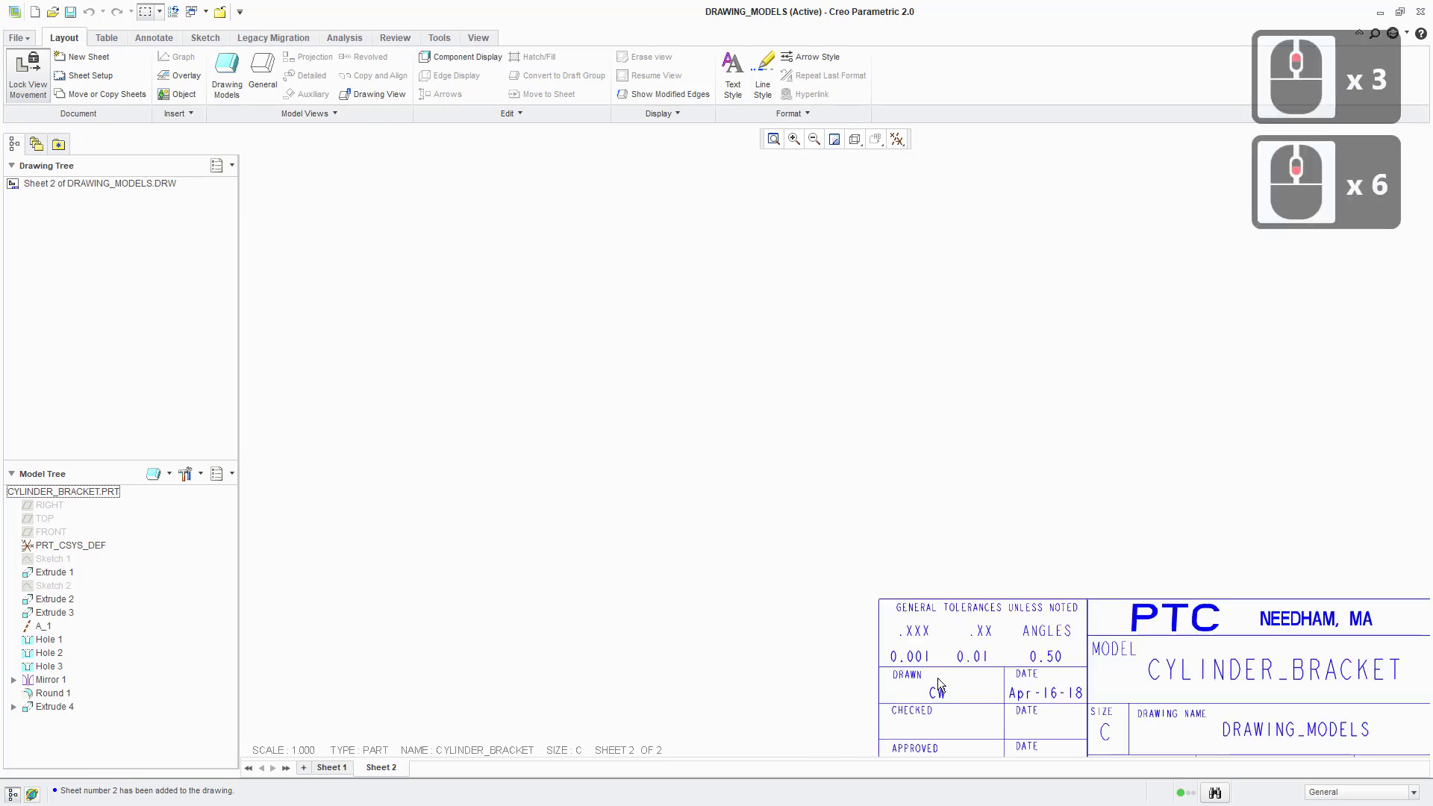
{"action": "middle_click_drag", "start_coordinate": [905, 534], "coordinate": [884, 521]}
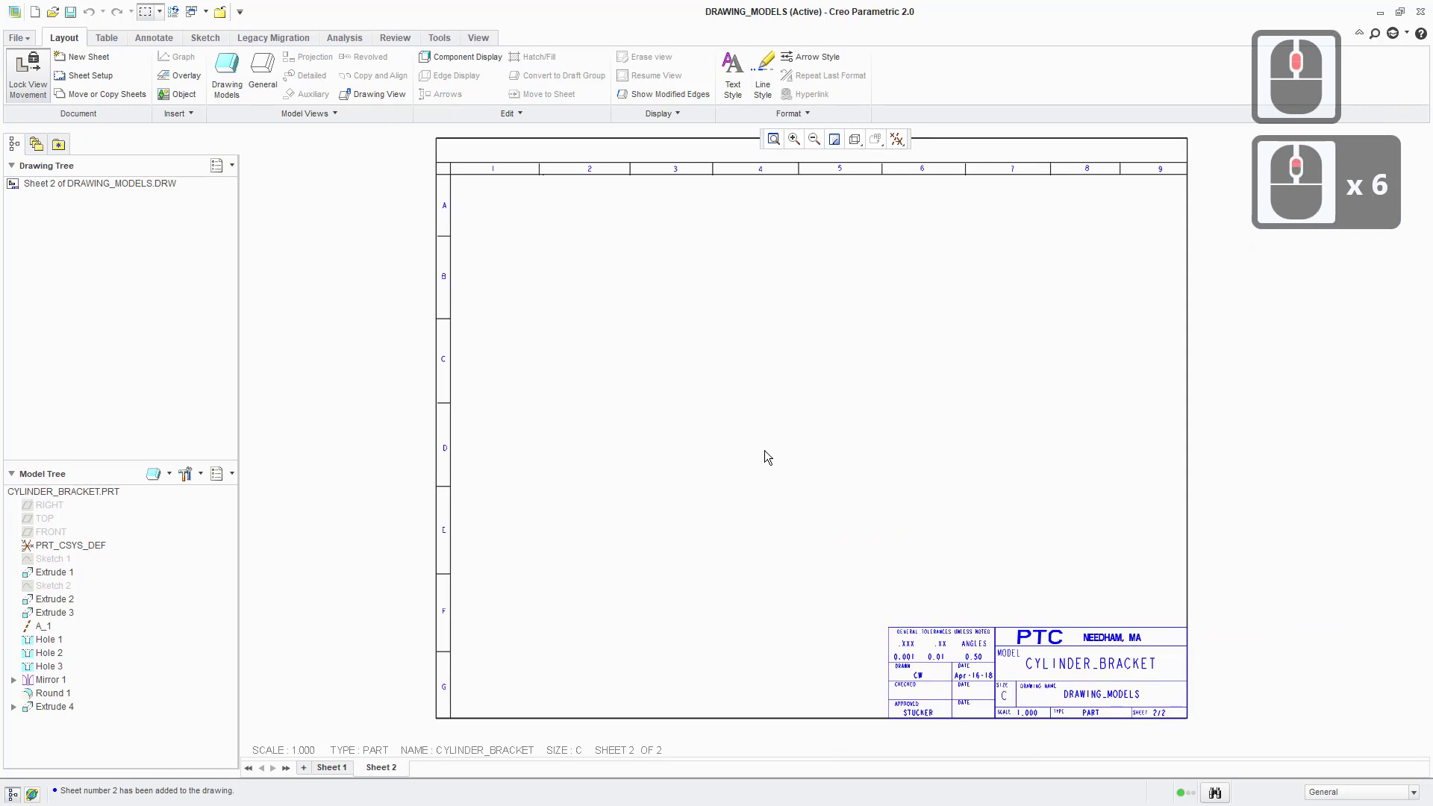
Place a general view of the cylinder bracket near the sheet's centre with No Combined State and FRONT orientation, and repaint the drawing.
{"action": "left_click", "coordinate": [269, 69]}
{"action": "left_click", "coordinate": [682, 393]}
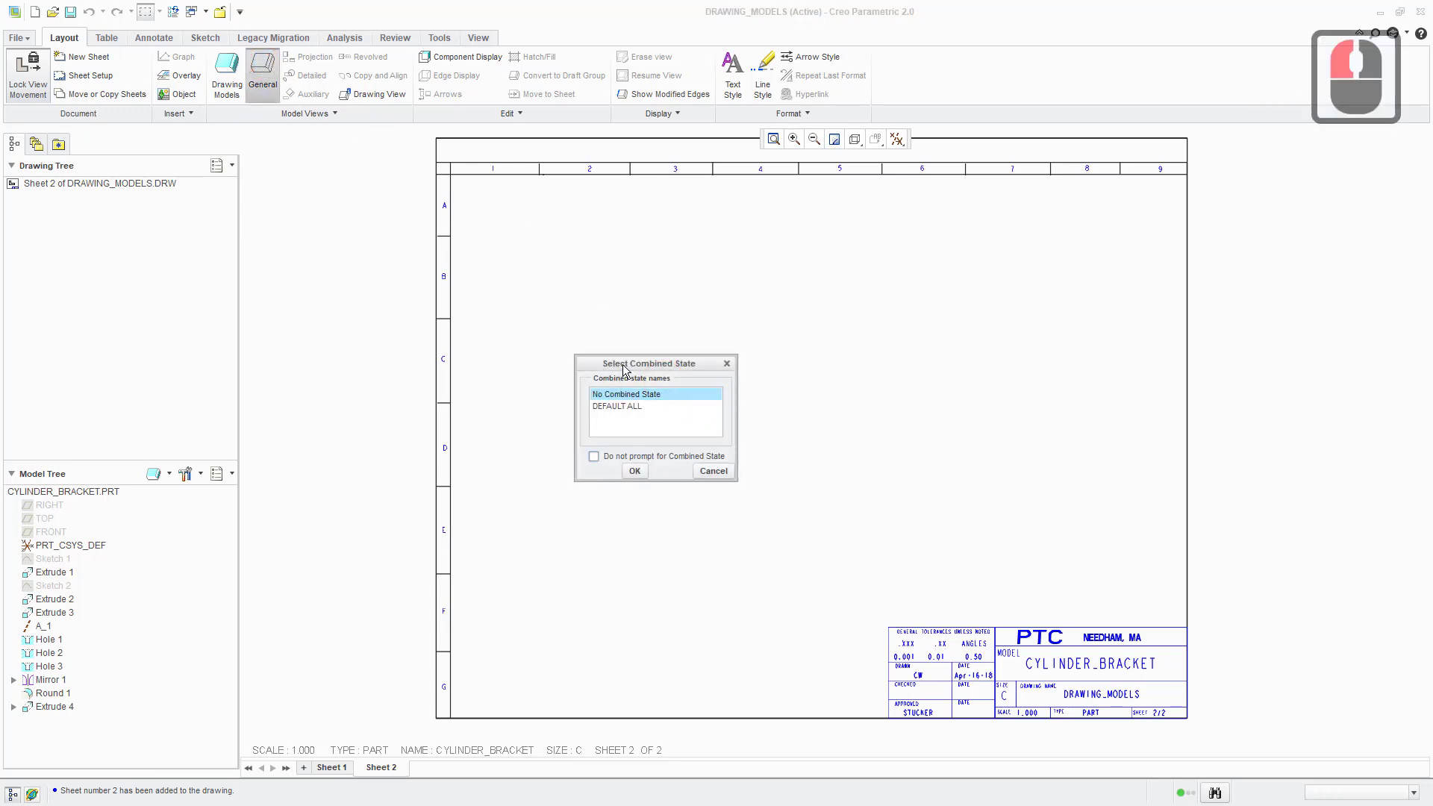
{"action": "left_click", "coordinate": [635, 471]}
{"action": "left_click", "coordinate": [634, 471]}
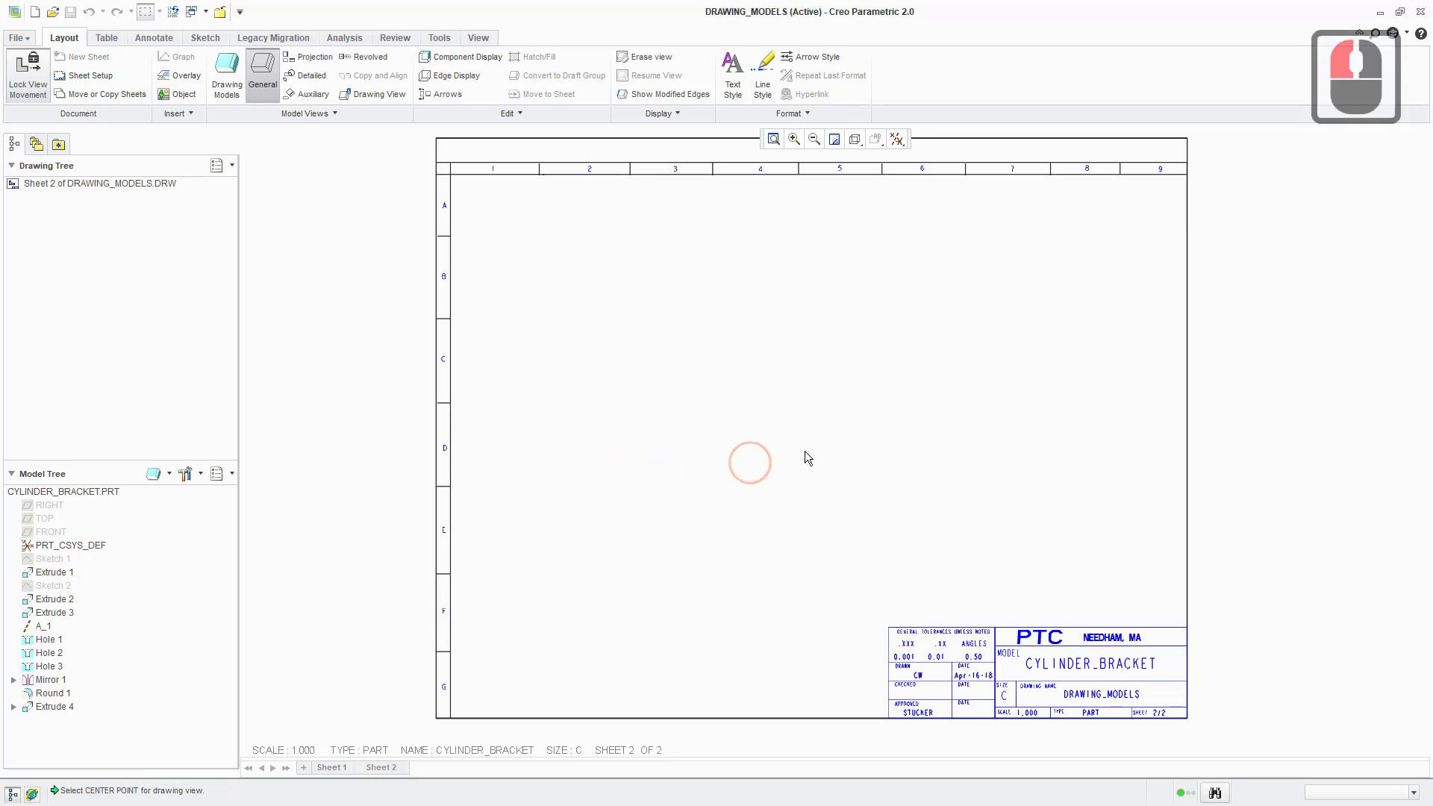
{"action": "left_click", "coordinate": [793, 415]}
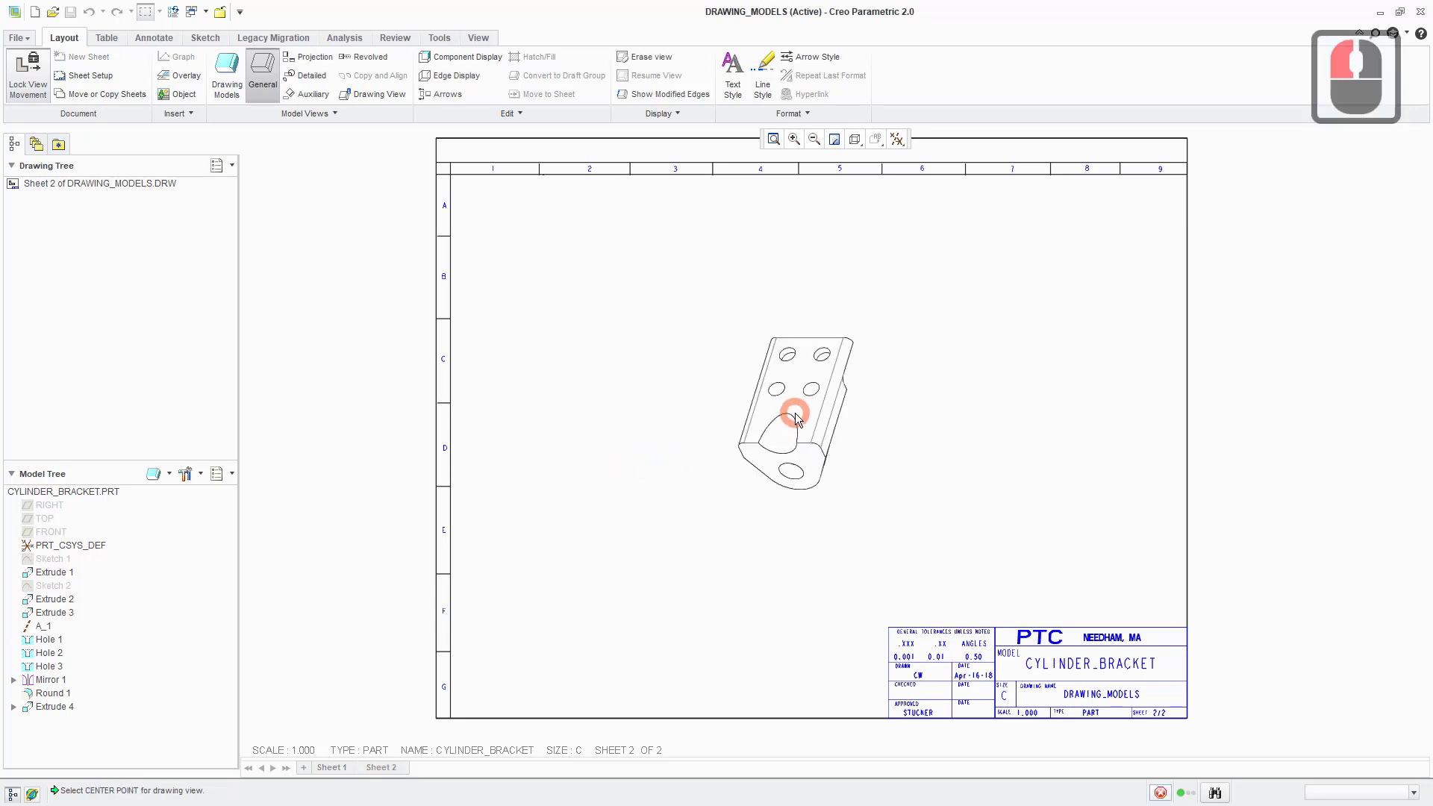
{"action": "left_click_drag", "start_coordinate": [580, 402], "coordinate": [526, 344]}
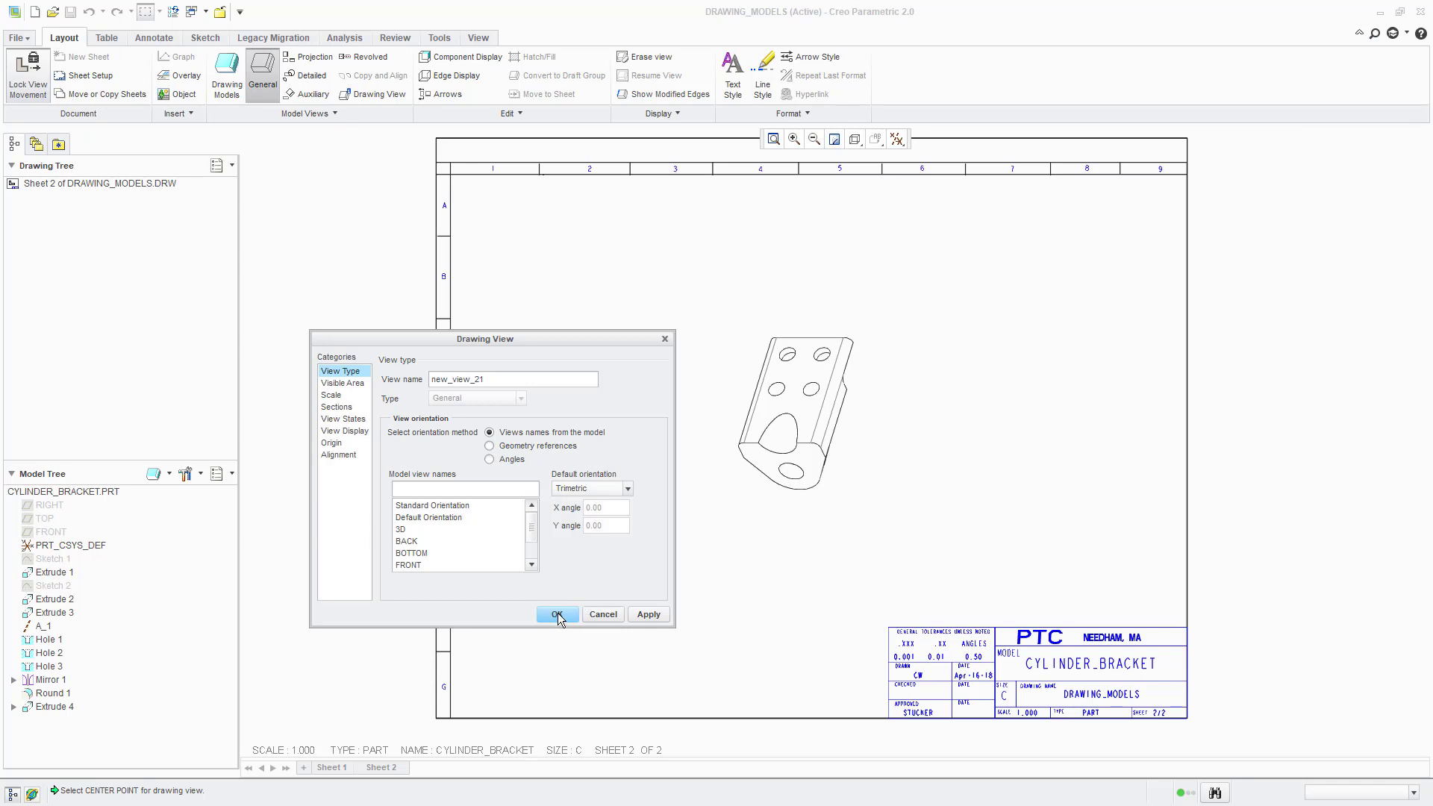
{"action": "left_click", "coordinate": [412, 564]}
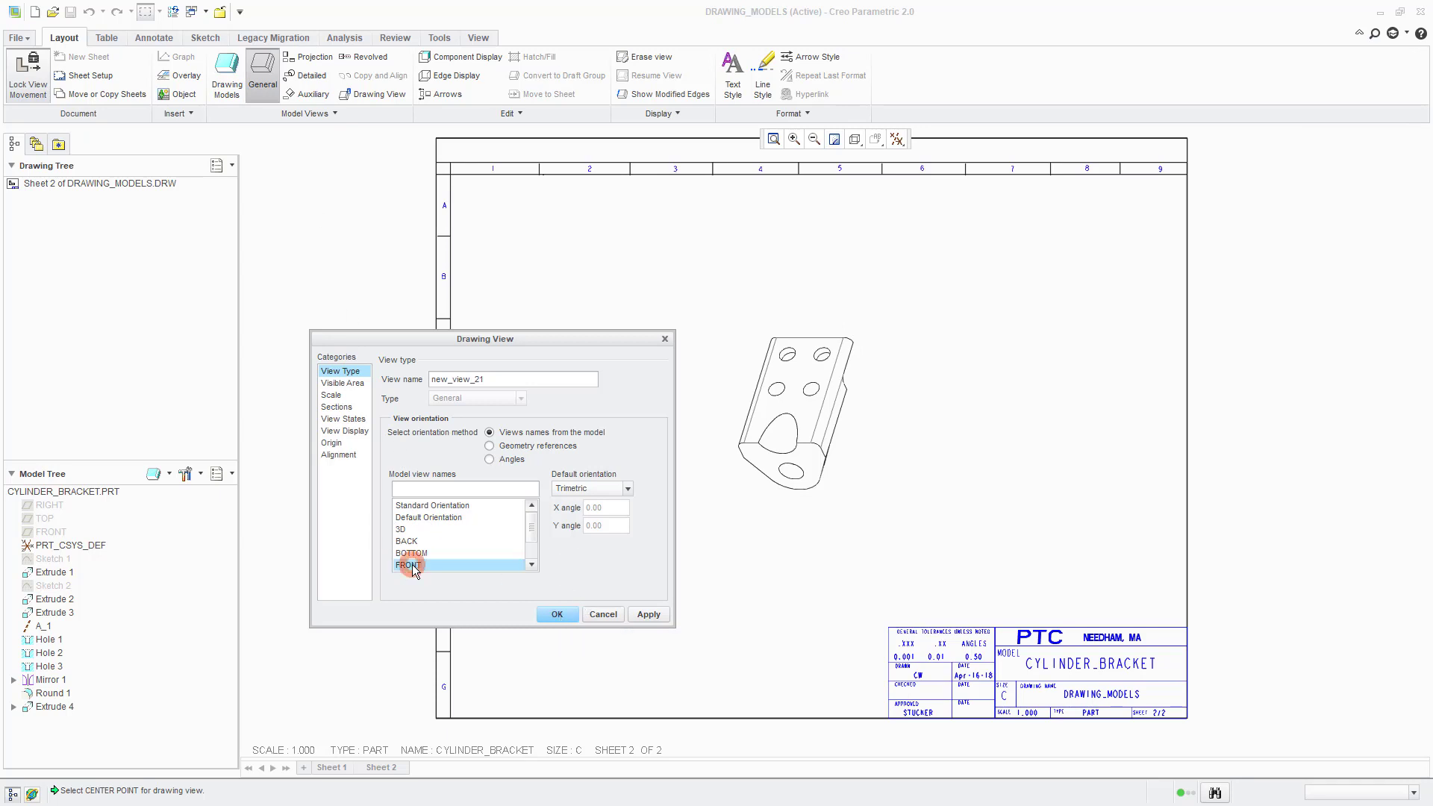
{"action": "left_click", "coordinate": [559, 613]}
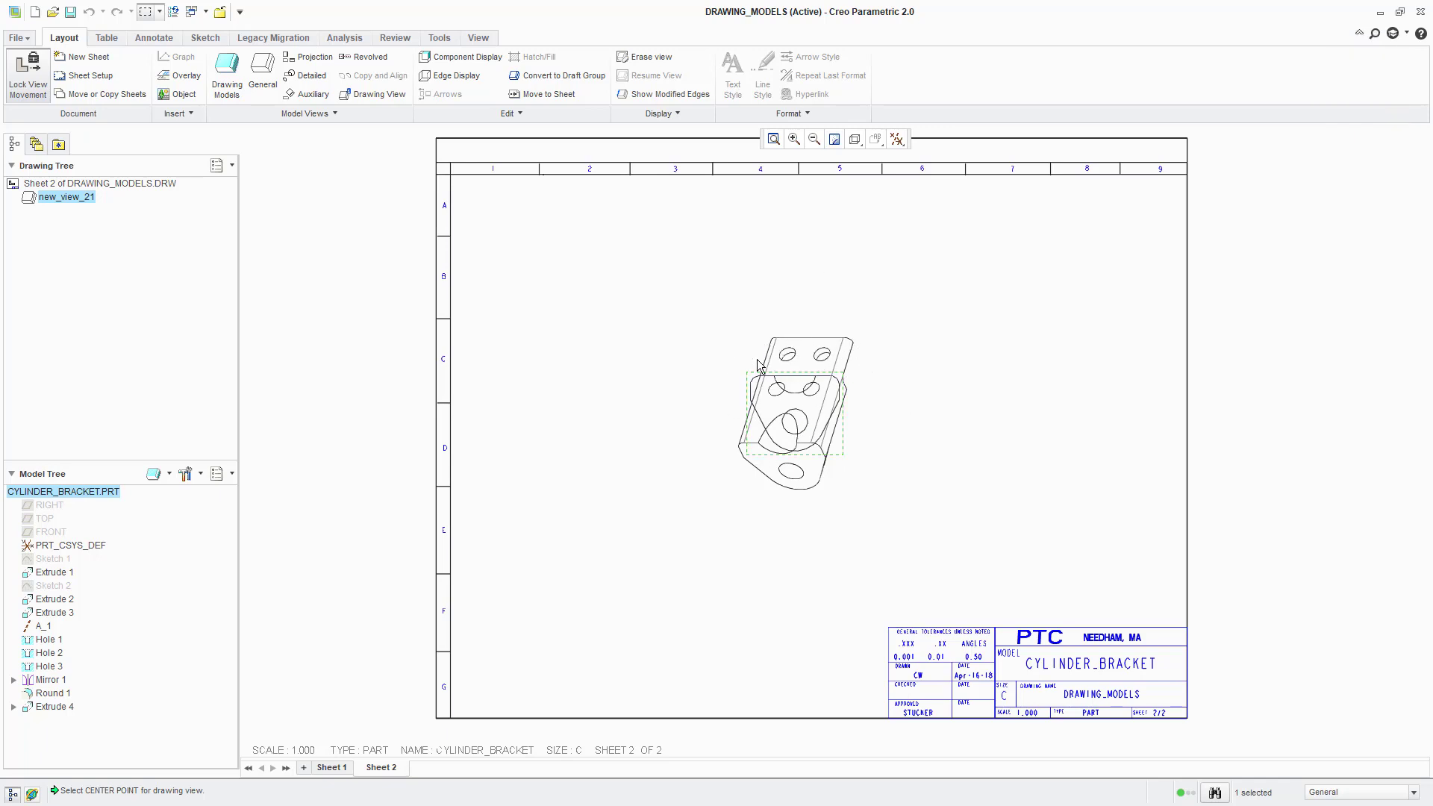
{"action": "left_click", "coordinate": [835, 138]}
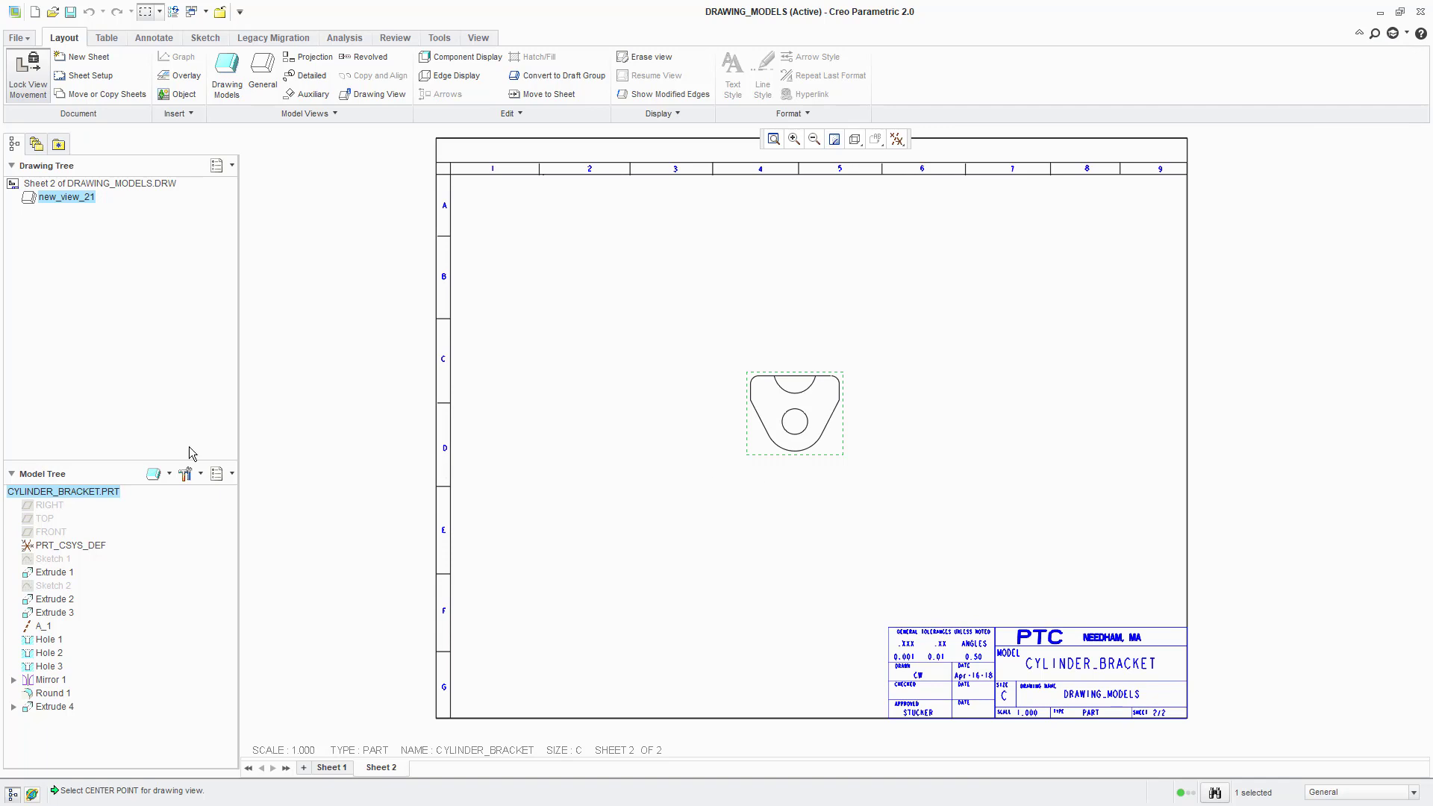
Add angle_guide.prt to the drawing as another drawing model and finish the drawing models command.
{"action": "left_click", "coordinate": [239, 79]}
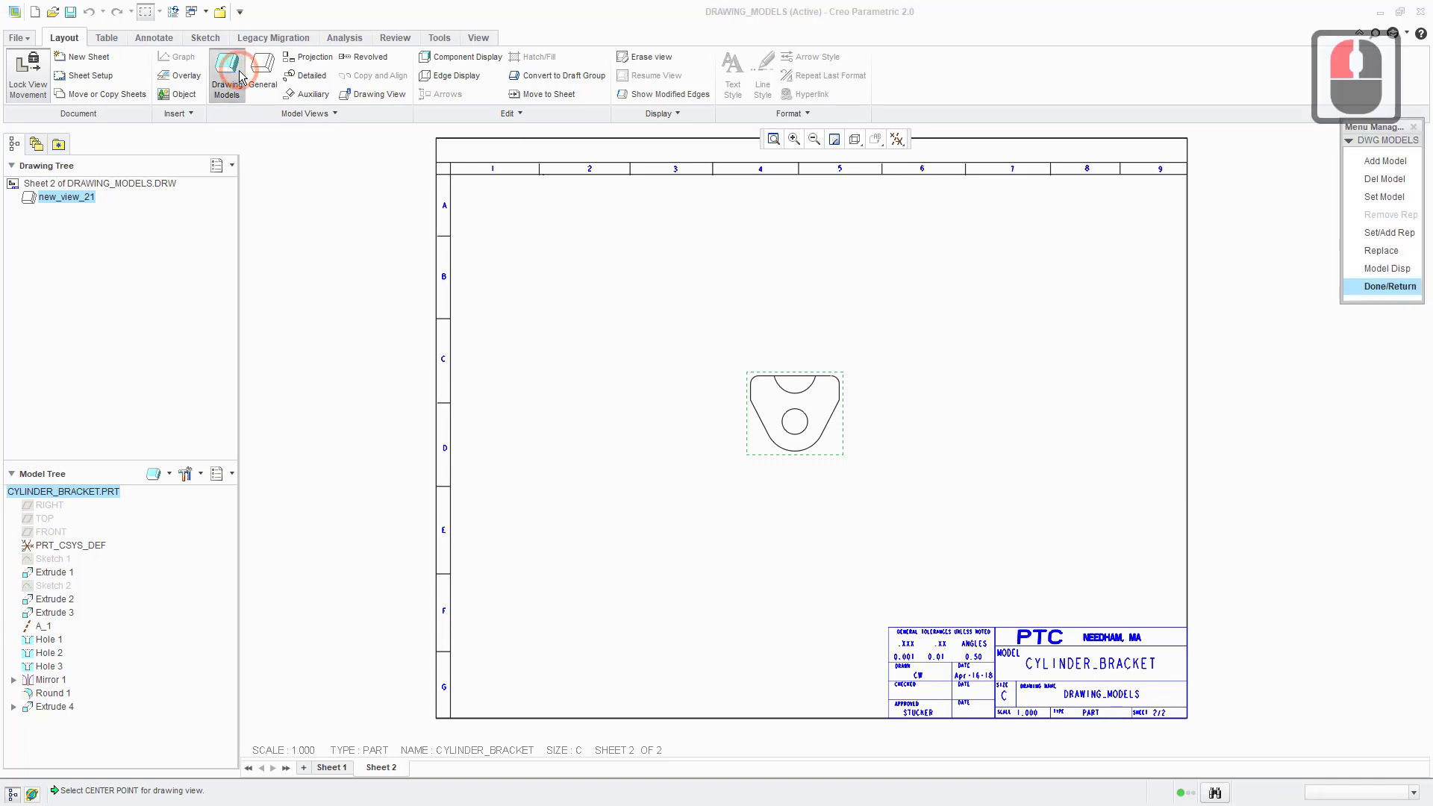
{"action": "left_click", "coordinate": [1378, 161]}
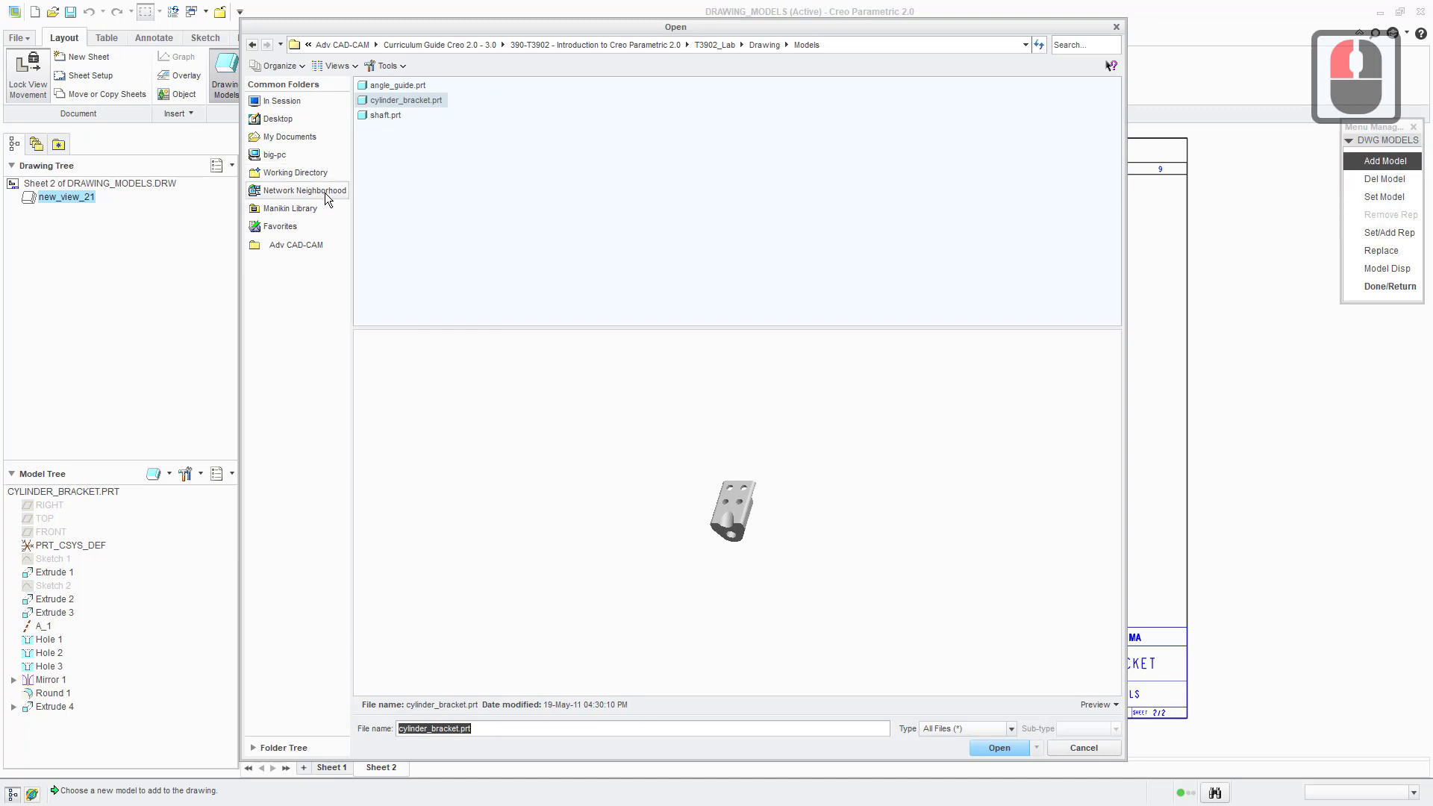
{"action": "left_click", "coordinate": [396, 84]}
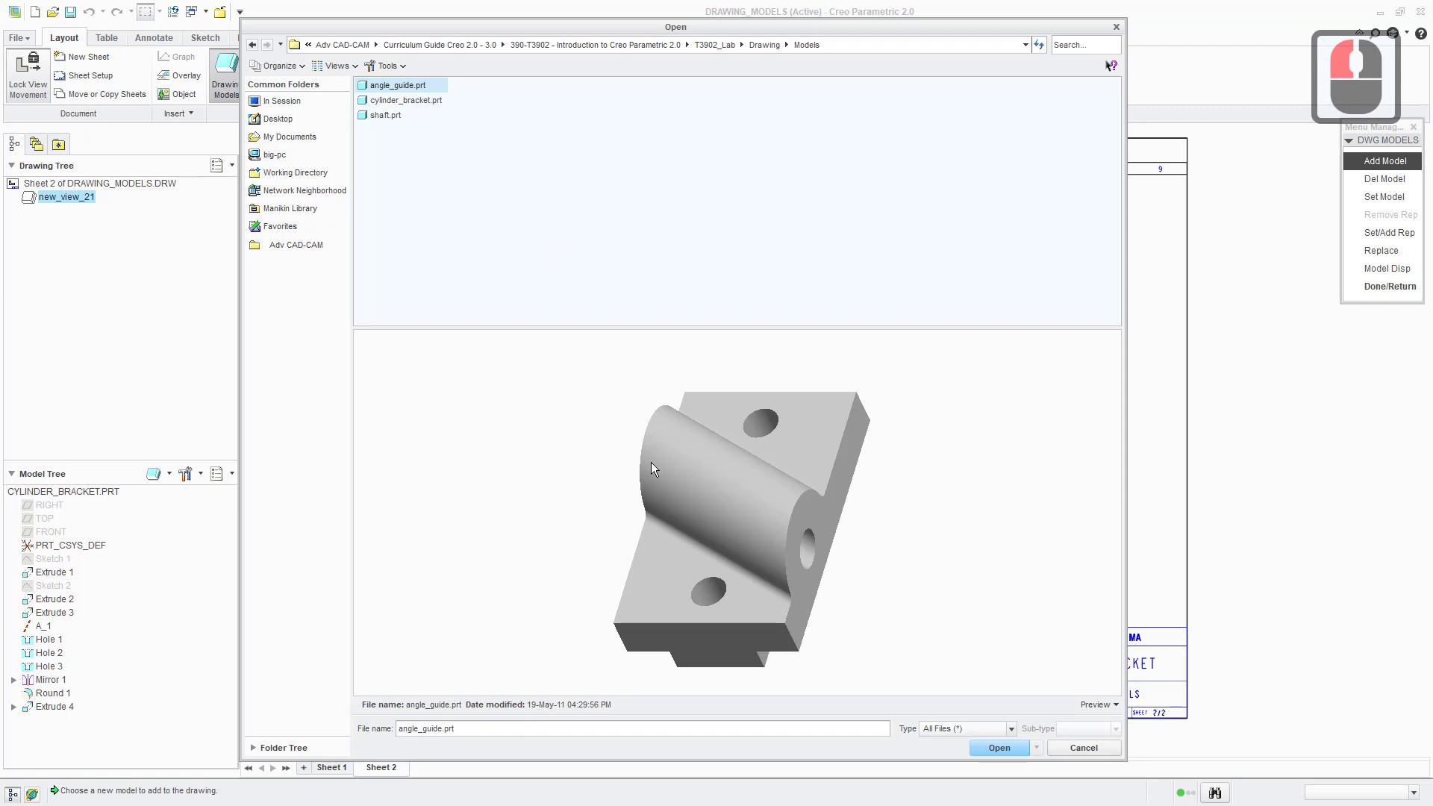
{"action": "left_click", "coordinate": [1003, 748]}
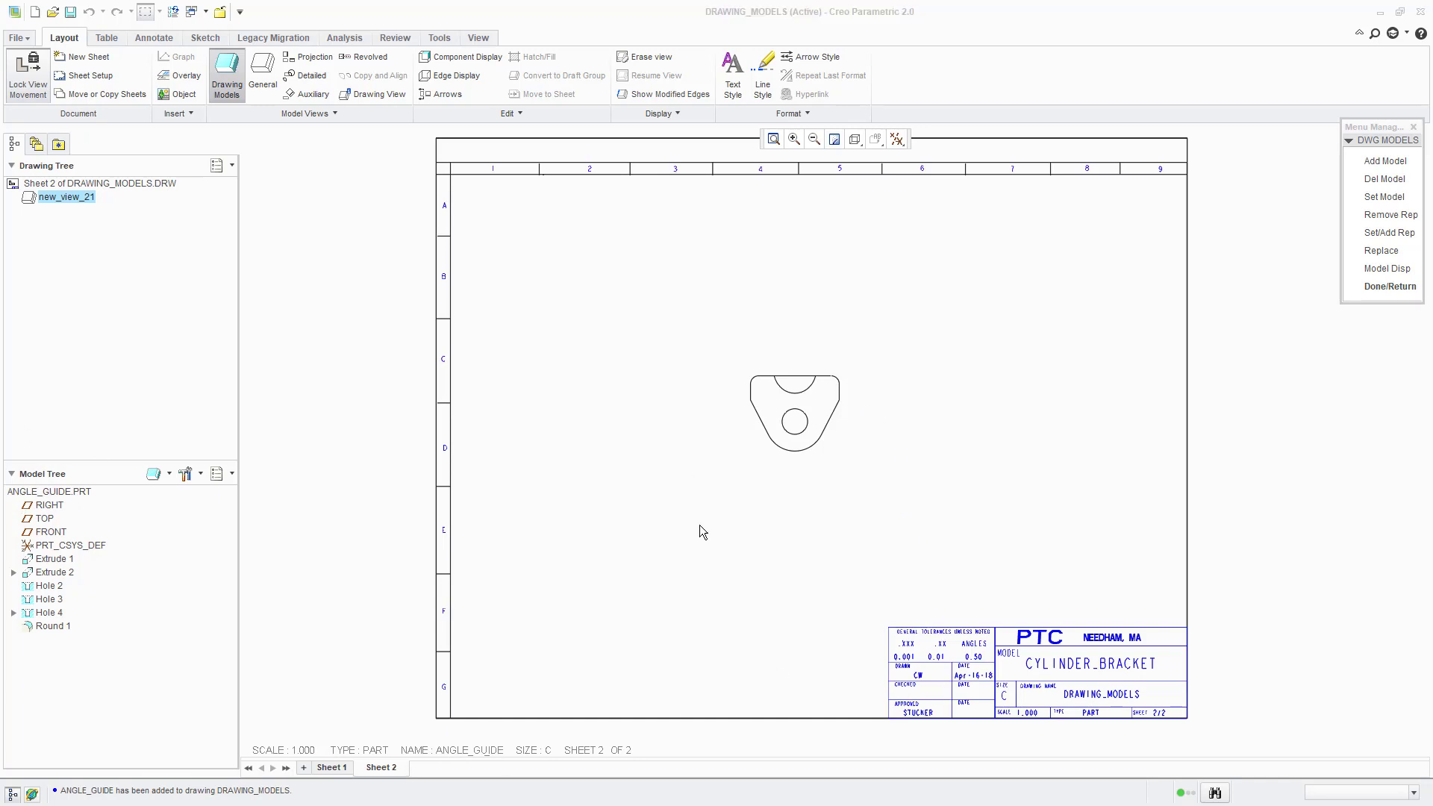
{"action": "left_click", "coordinate": [1389, 287]}
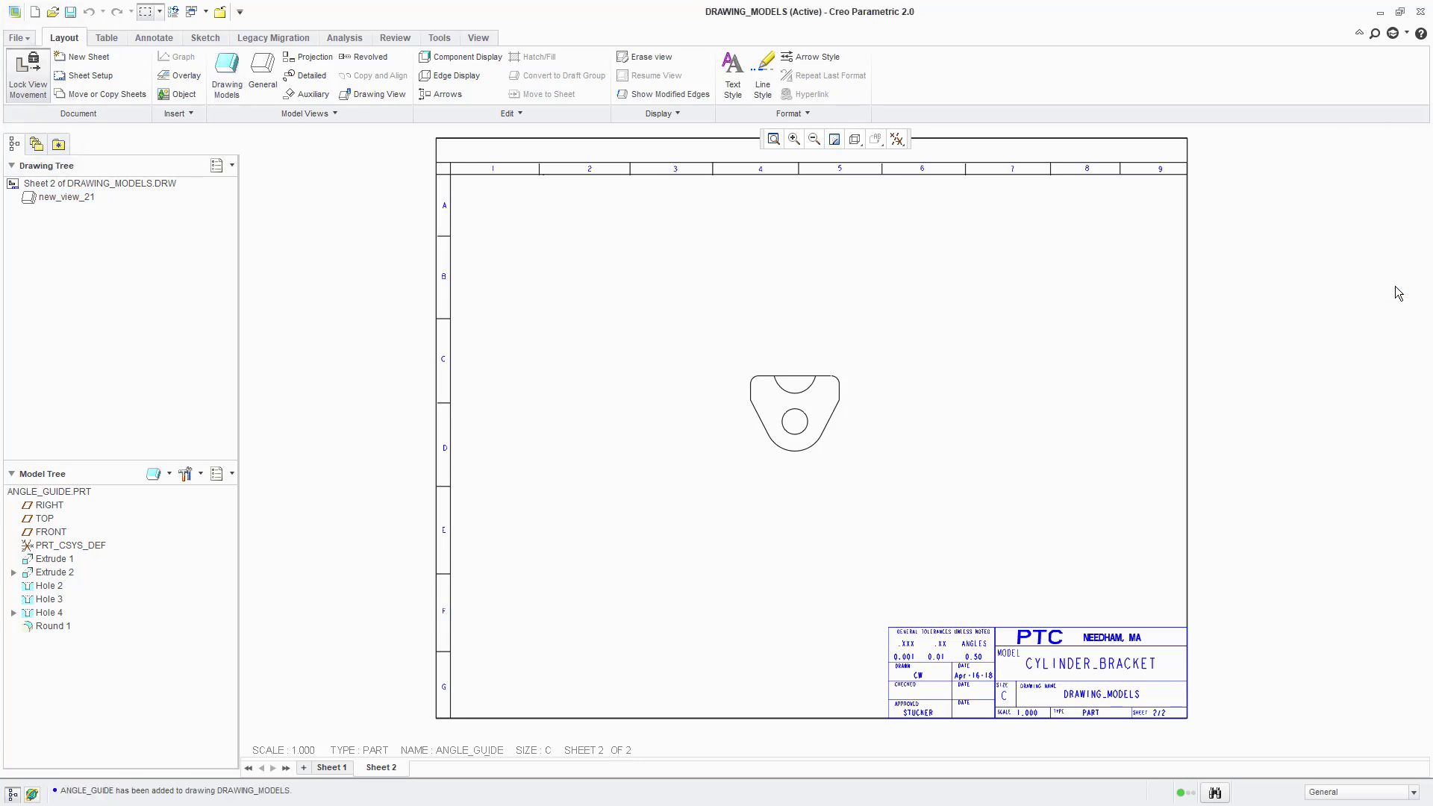
Add a third sheet for the angle guide, entering the drafter's initials for the your_name parameter.
{"action": "left_click", "coordinate": [84, 57]}
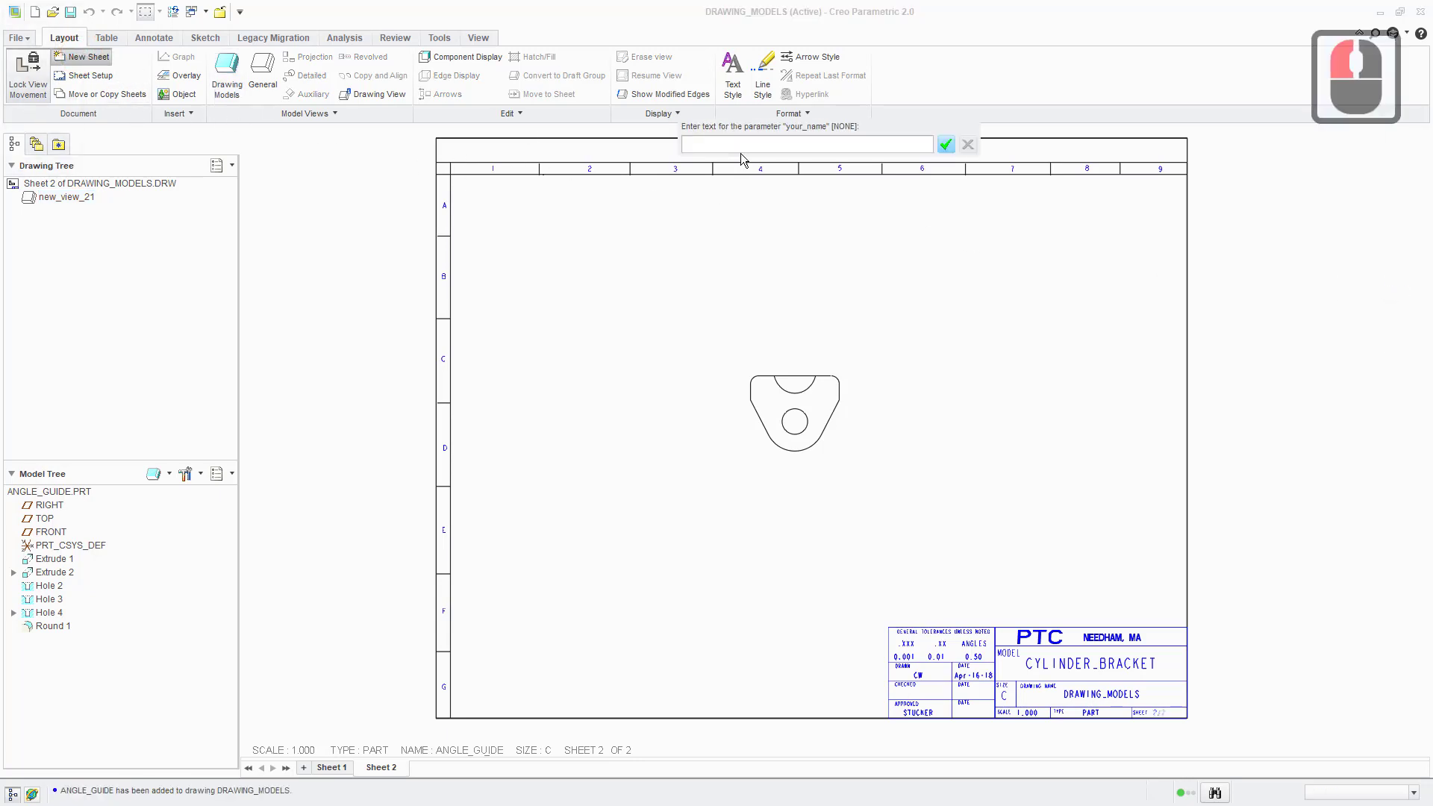
{"action": "type", "text": "Cw"}
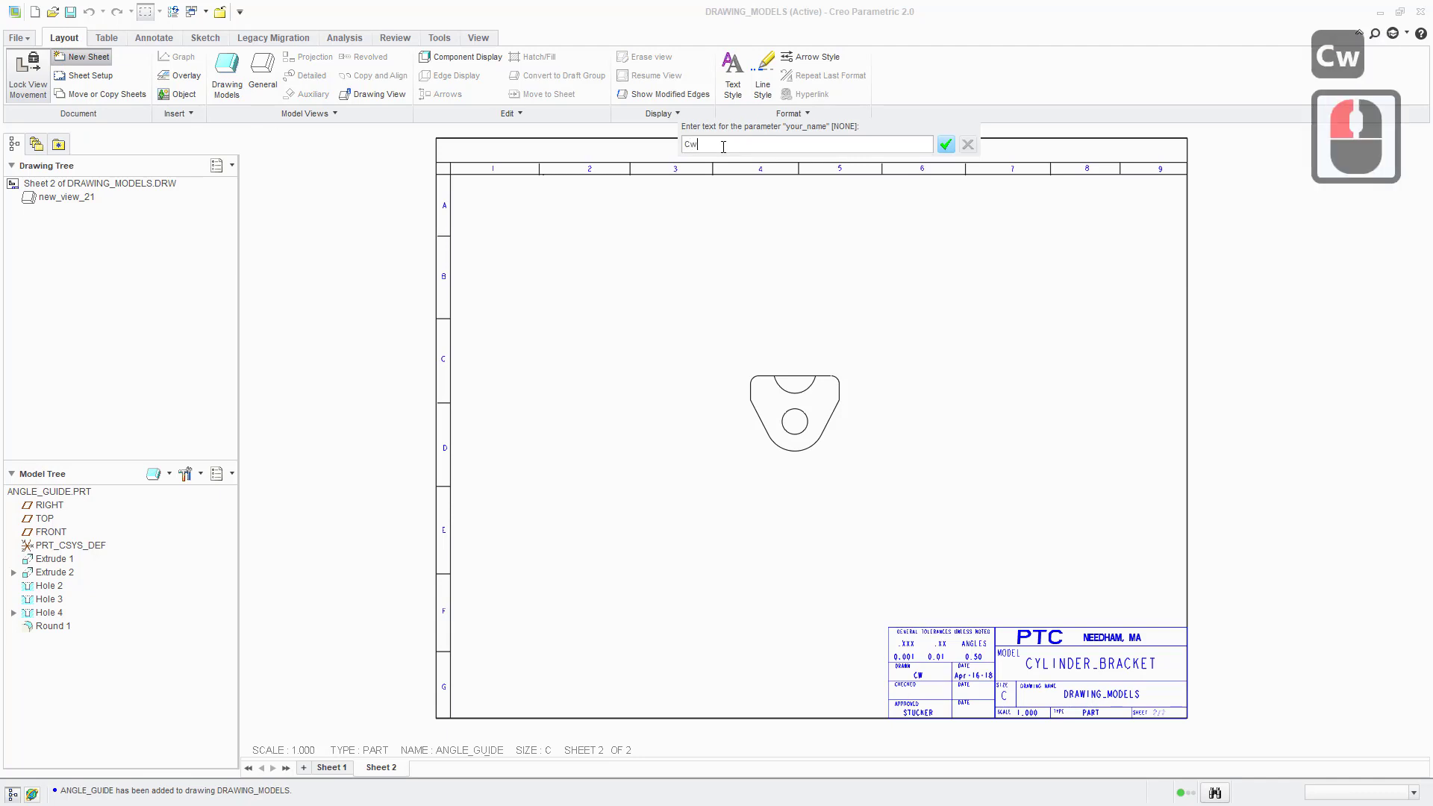
{"action": "key", "text": "BackSpace"}
{"action": "type", "text": "WE"}
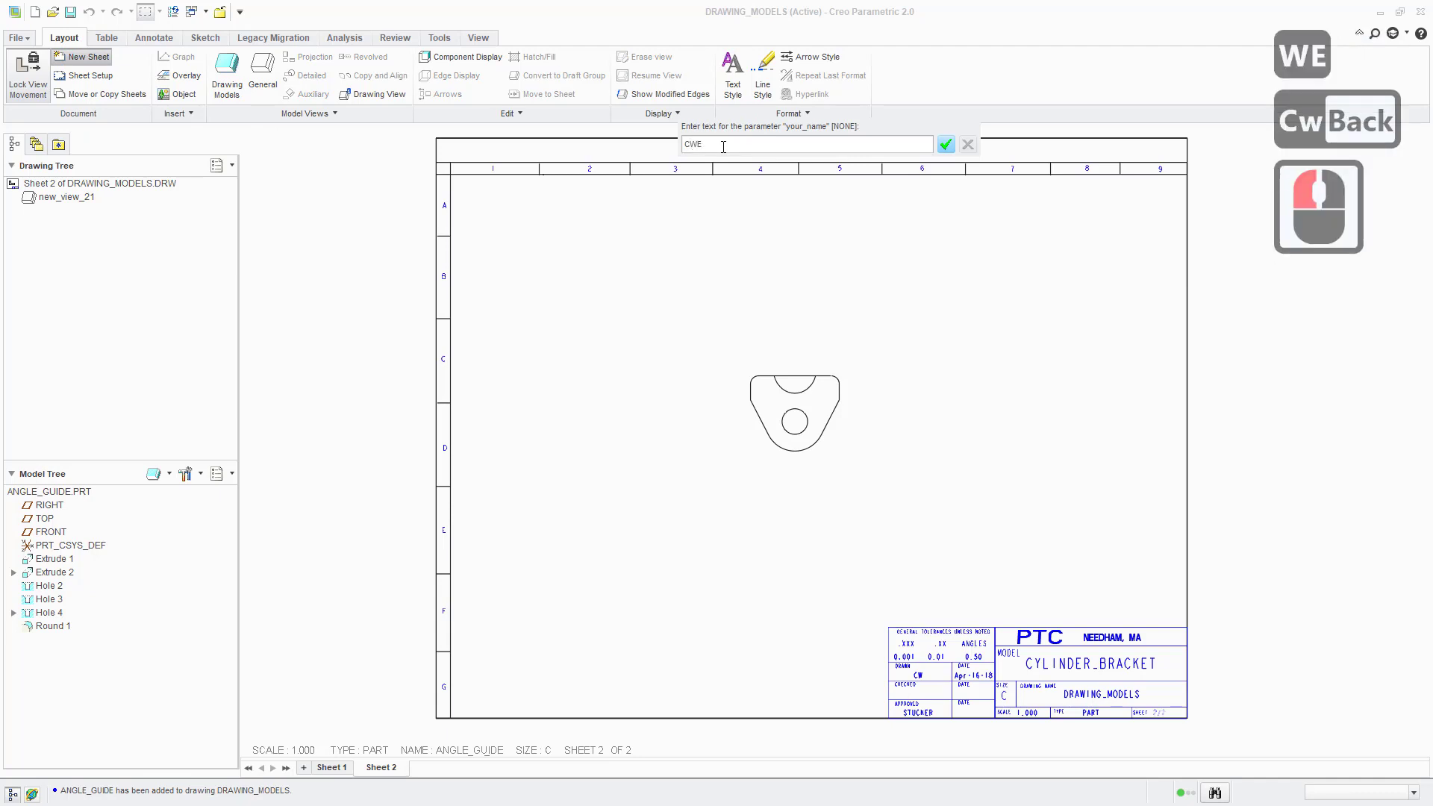
{"action": "key", "text": "BackSpace"}
{"action": "key", "text": "Return"}
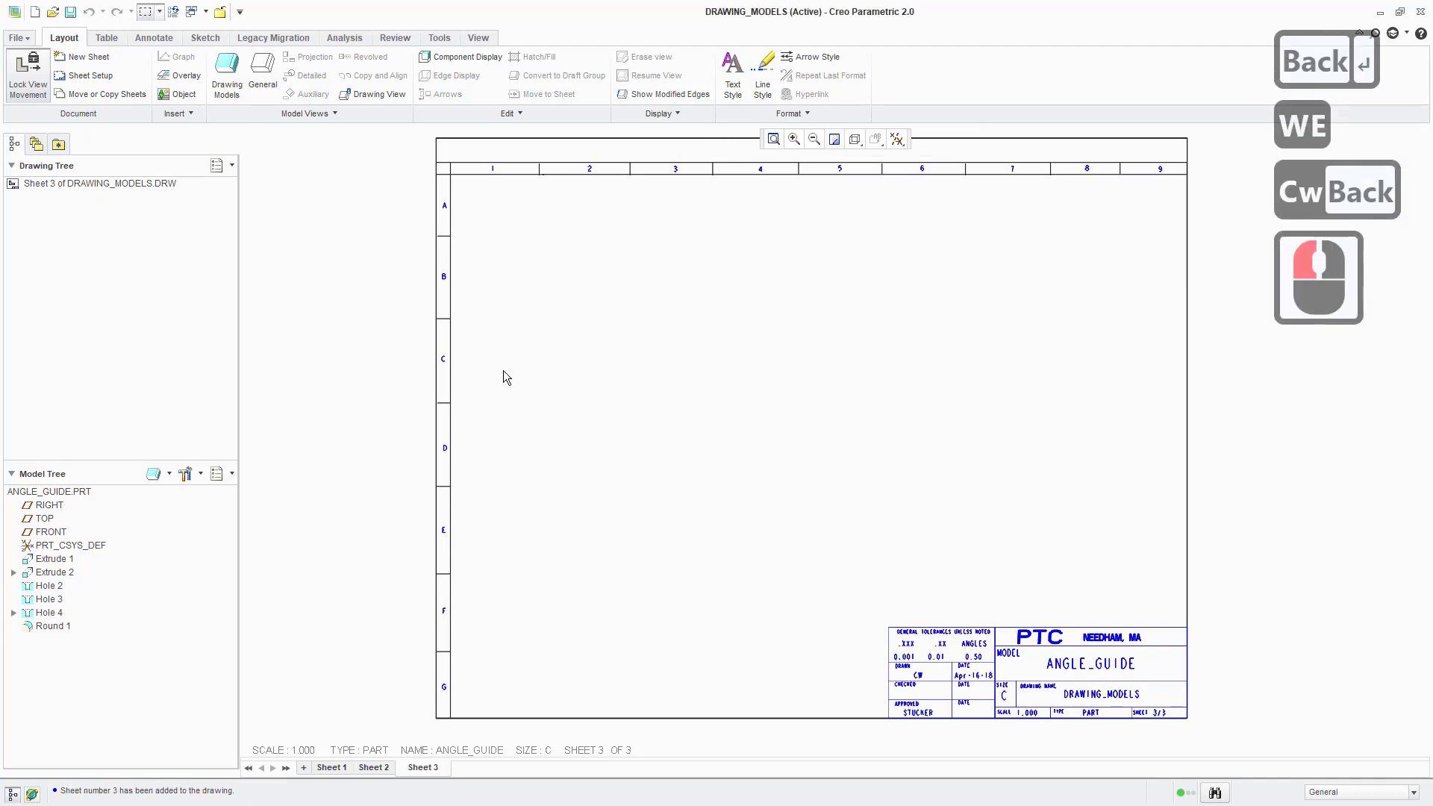
Place a general view of the angle guide near the centre of sheet 3 with No Combined State, keeping the default Trimetric orientation.
{"action": "left_click", "coordinate": [265, 71]}
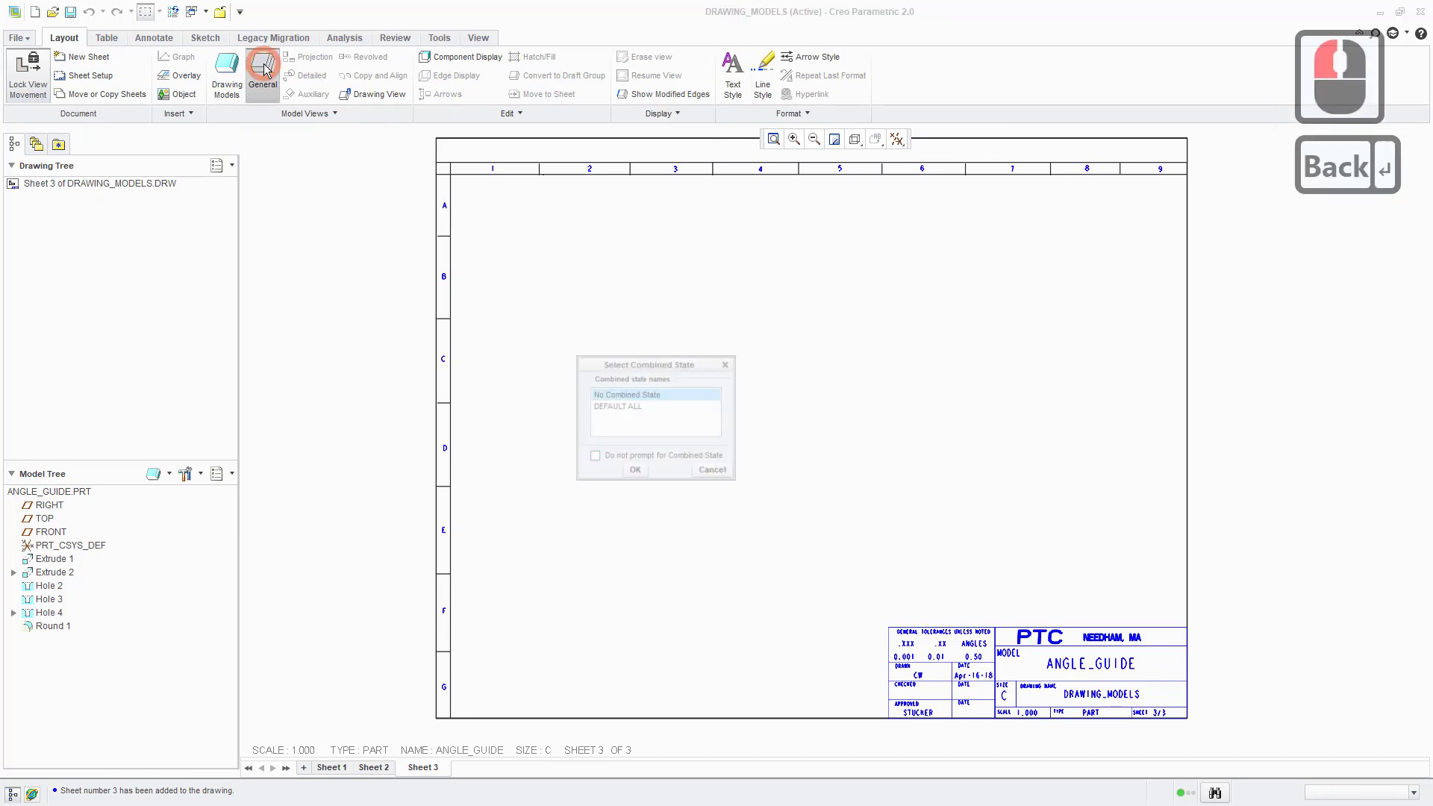
{"action": "left_click", "coordinate": [634, 470]}
{"action": "left_click", "coordinate": [819, 425]}
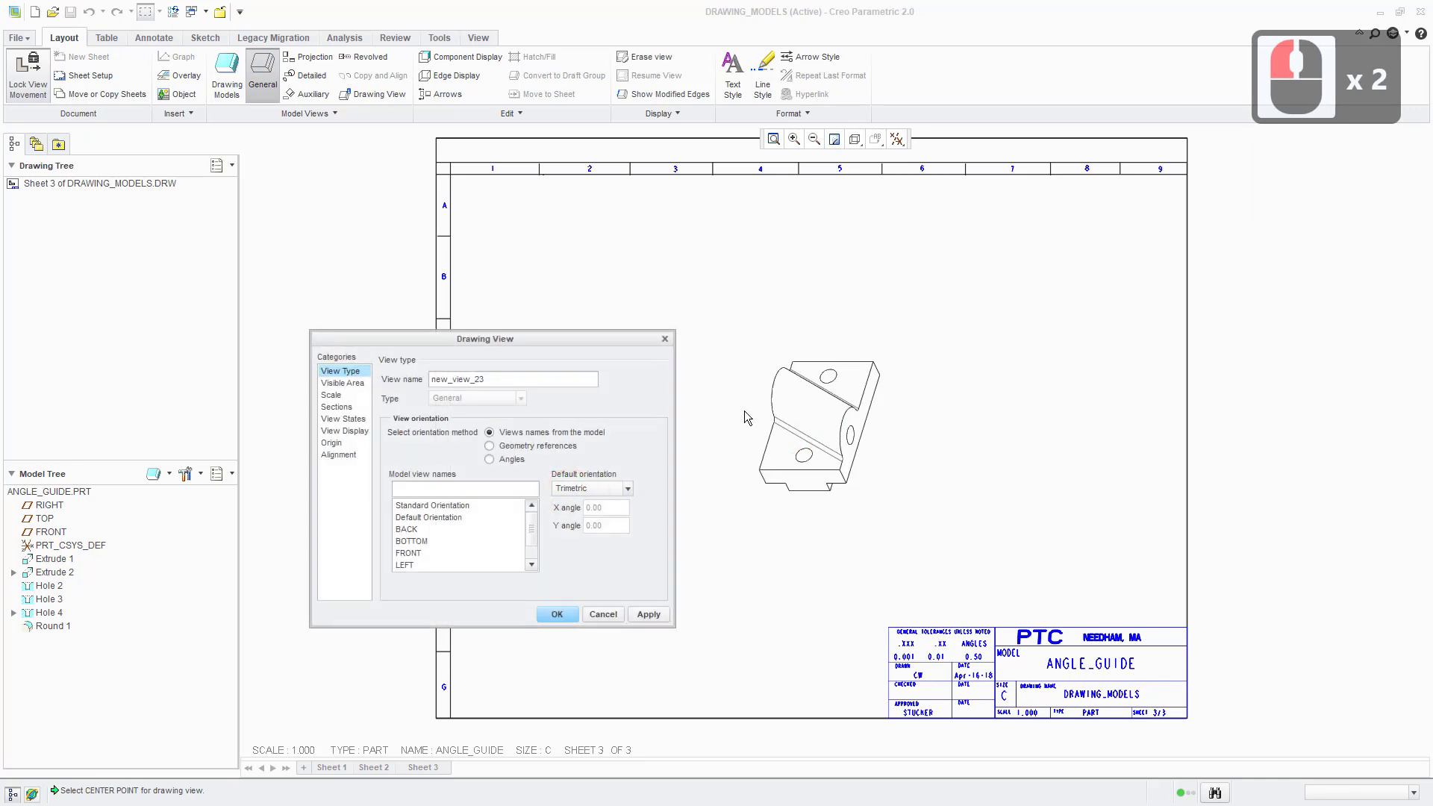
{"action": "left_click", "coordinate": [557, 613]}
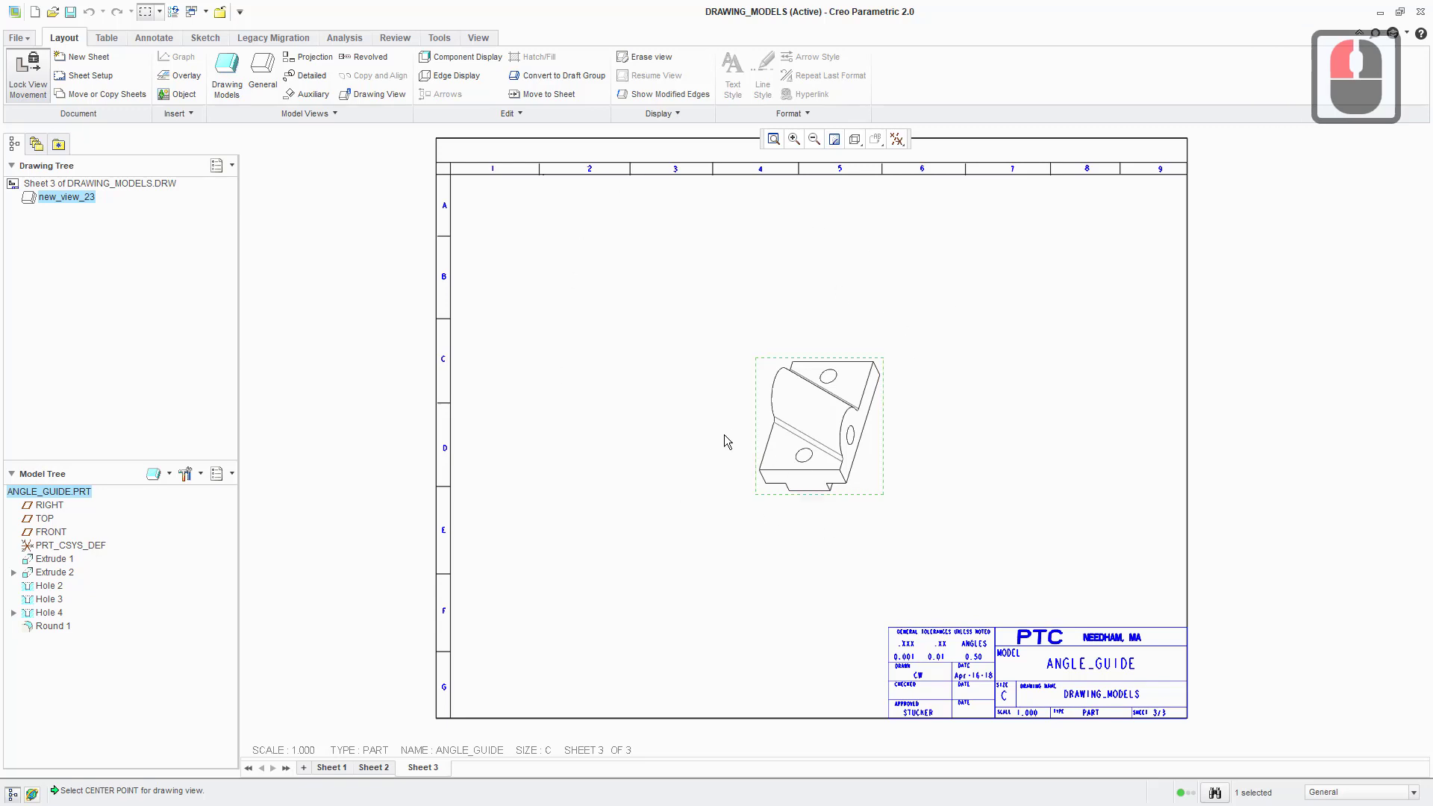
Clear the angle guide view selection and make SHAFT the current drawing model.
{"action": "left_click", "coordinate": [693, 410]}
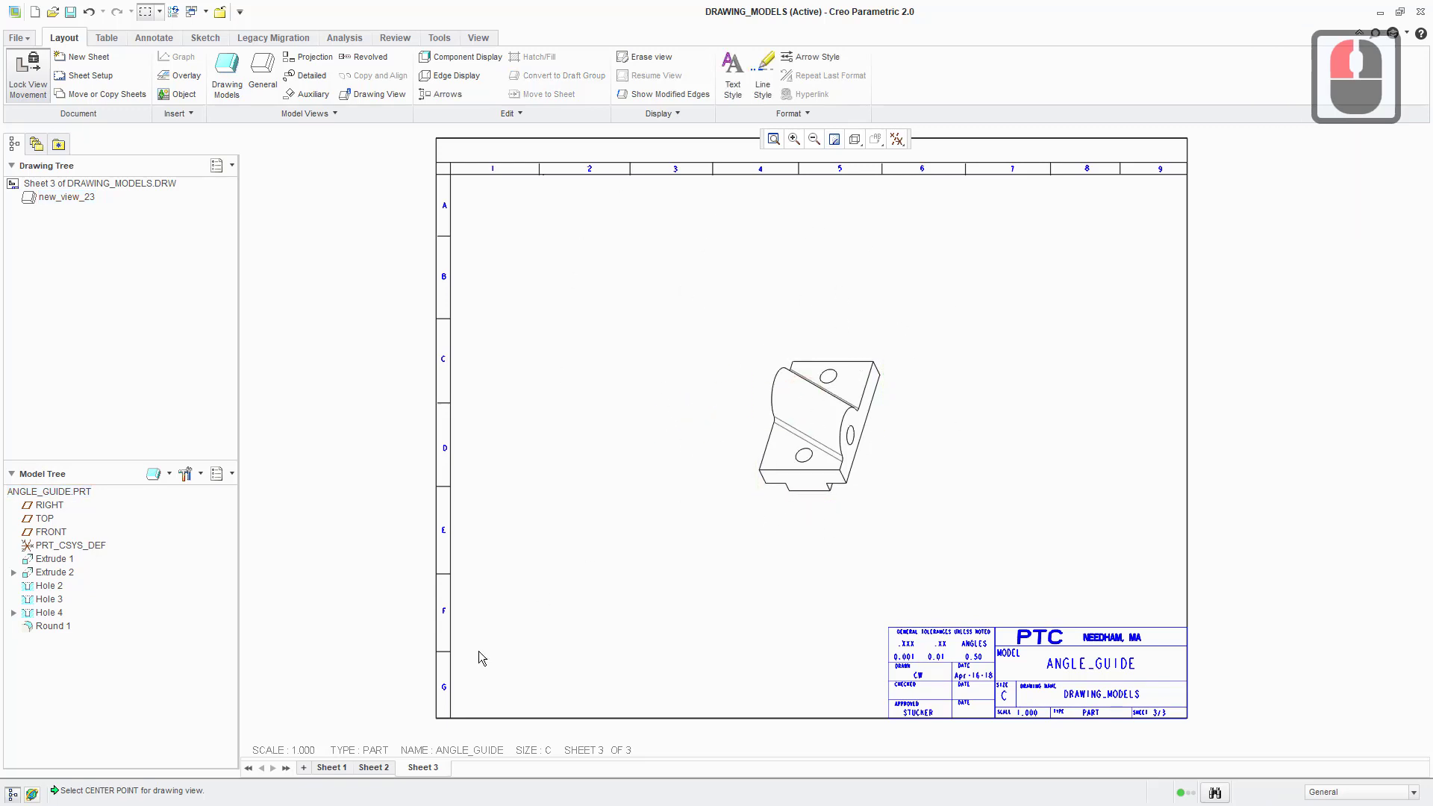
{"action": "triple_click", "coordinate": [467, 749]}
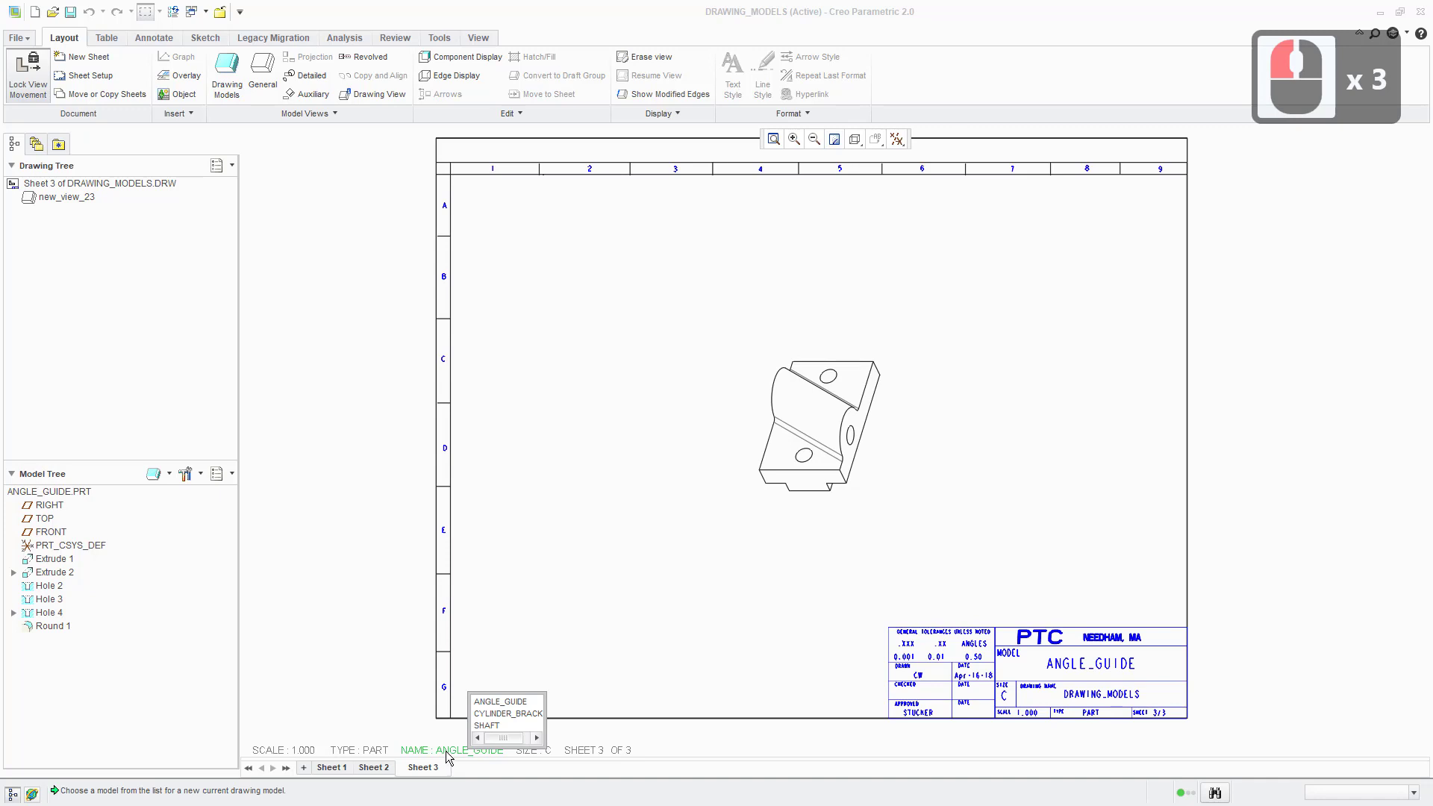
{"action": "left_click", "coordinate": [489, 726]}
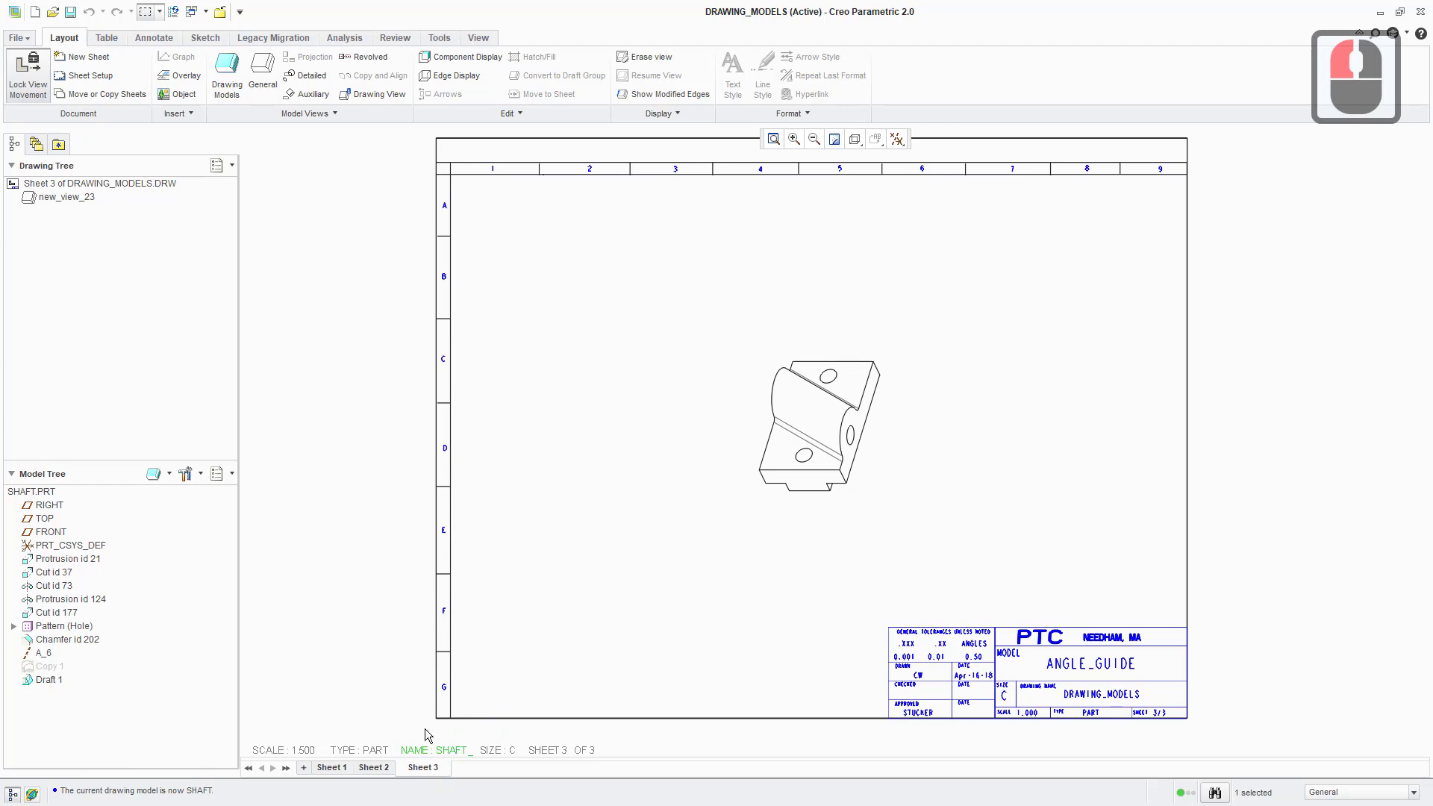
Place a general view of the shaft on sheet 3, left of the angle guide view, keeping the default Trimetric orientation.
{"action": "left_click", "coordinate": [265, 67]}
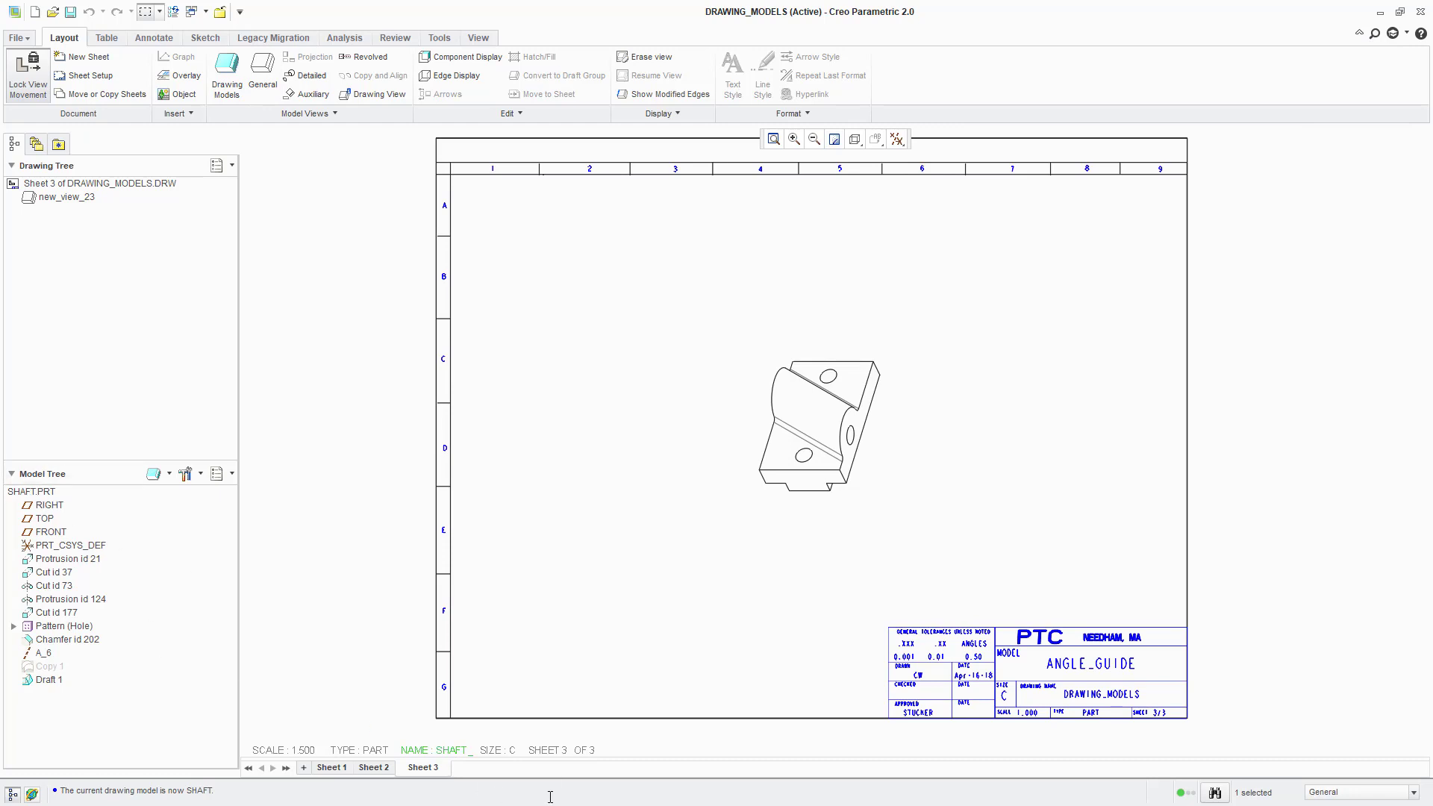
{"action": "left_click", "coordinate": [262, 71]}
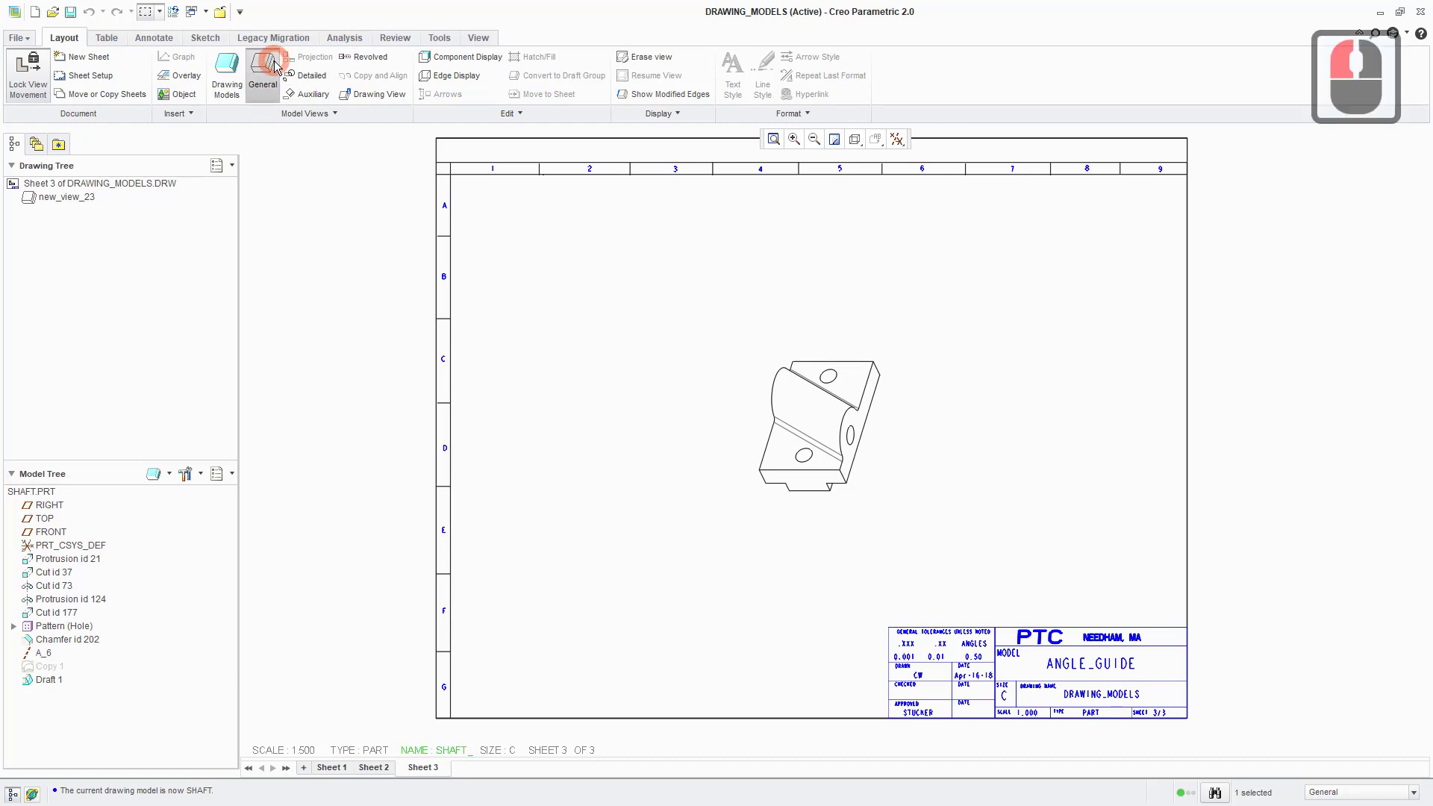
{"action": "left_click", "coordinate": [634, 471]}
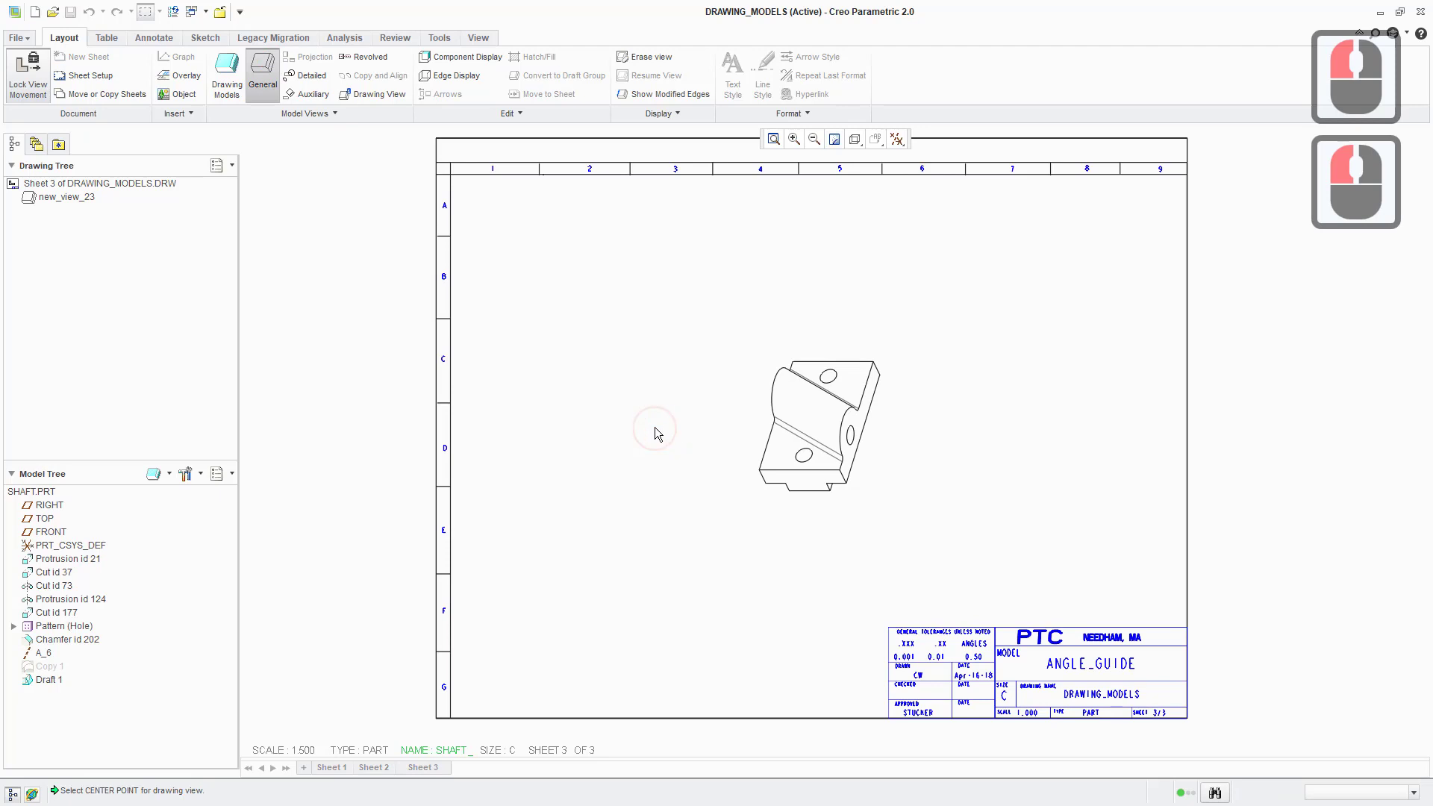
{"action": "left_click", "coordinate": [655, 427]}
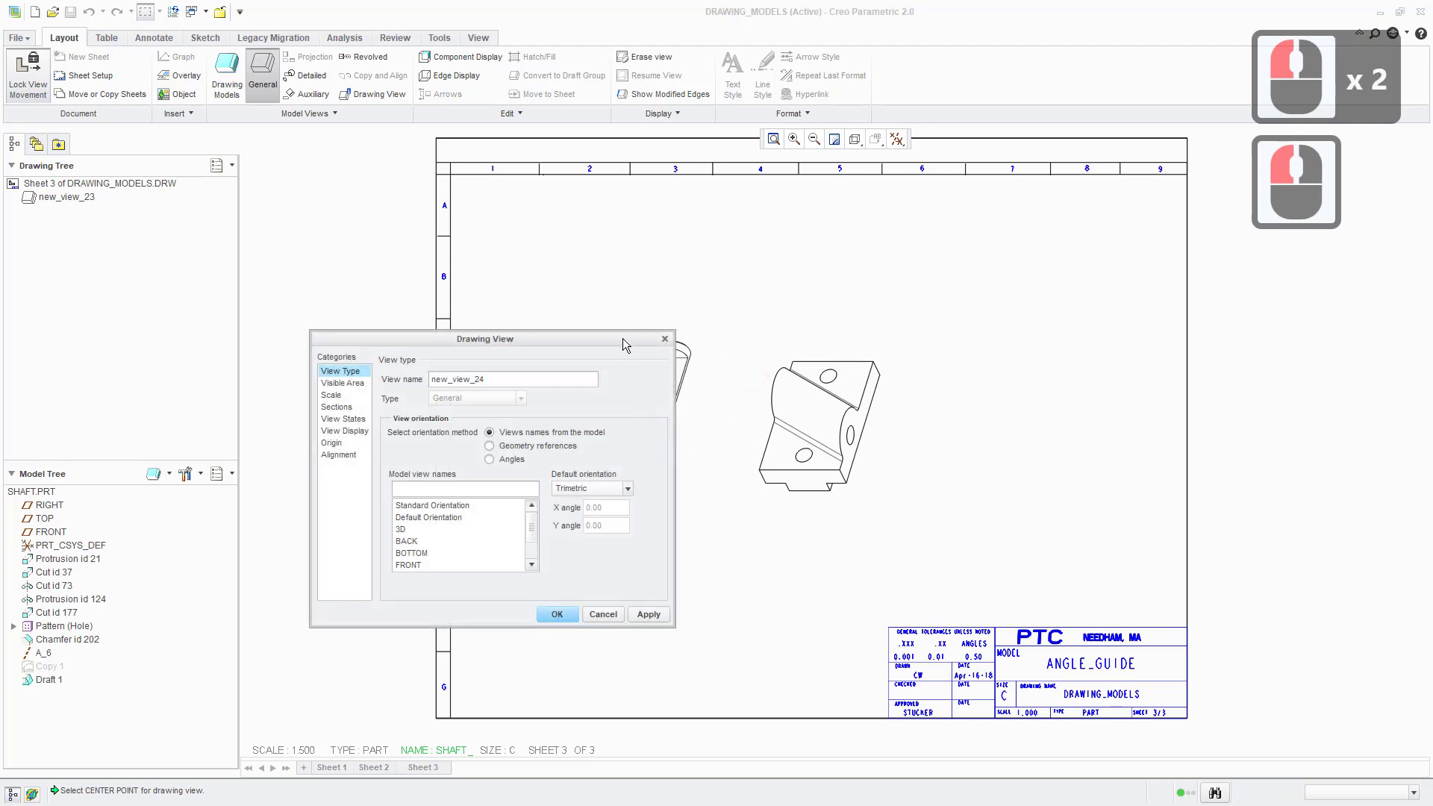
{"action": "left_click_drag", "start_coordinate": [623, 338], "coordinate": [432, 278]}
{"action": "left_click", "coordinate": [365, 552]}
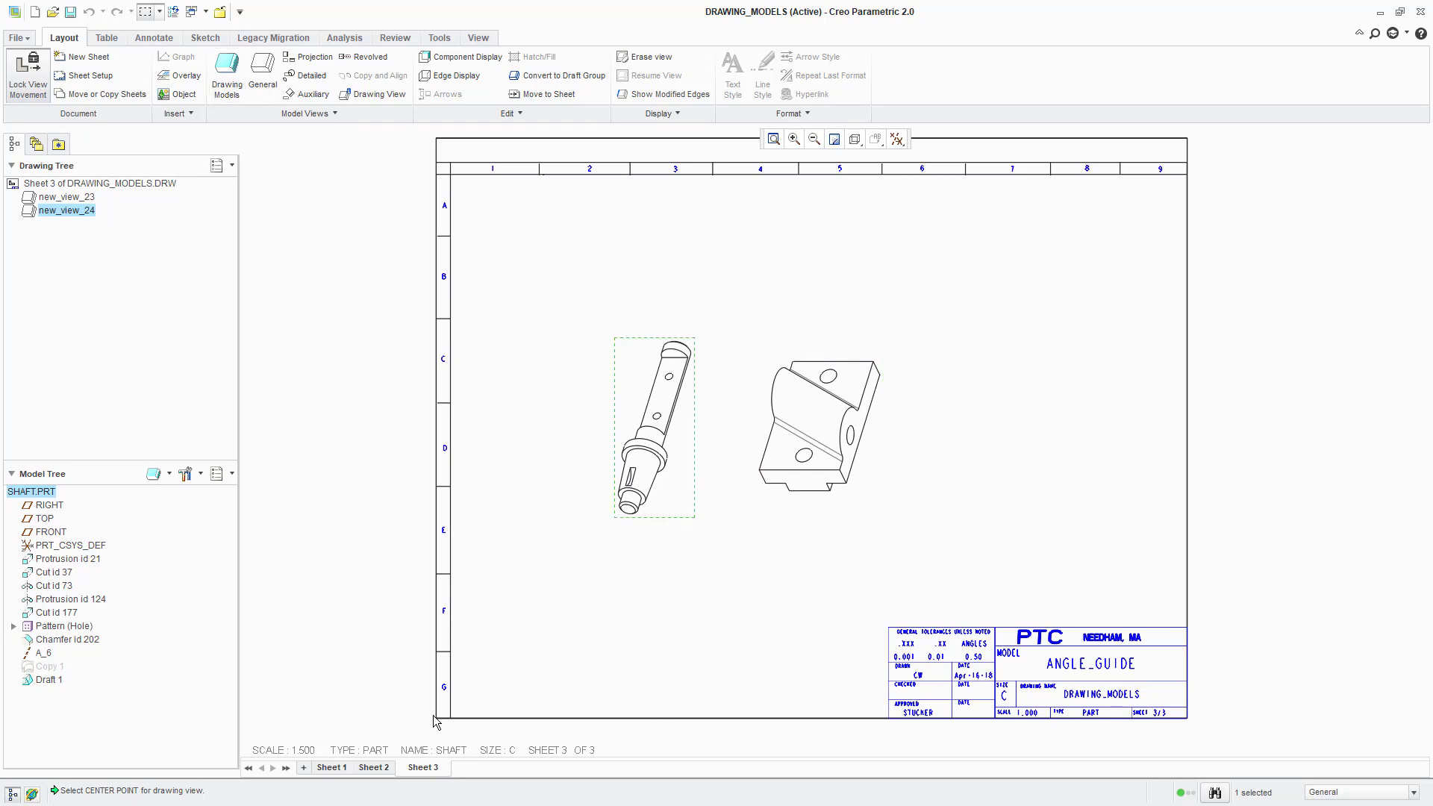
Make CYLINDER_BRACKET the current drawing model with Set Model and finish the drawing models command.
{"action": "double_click", "coordinate": [450, 750]}
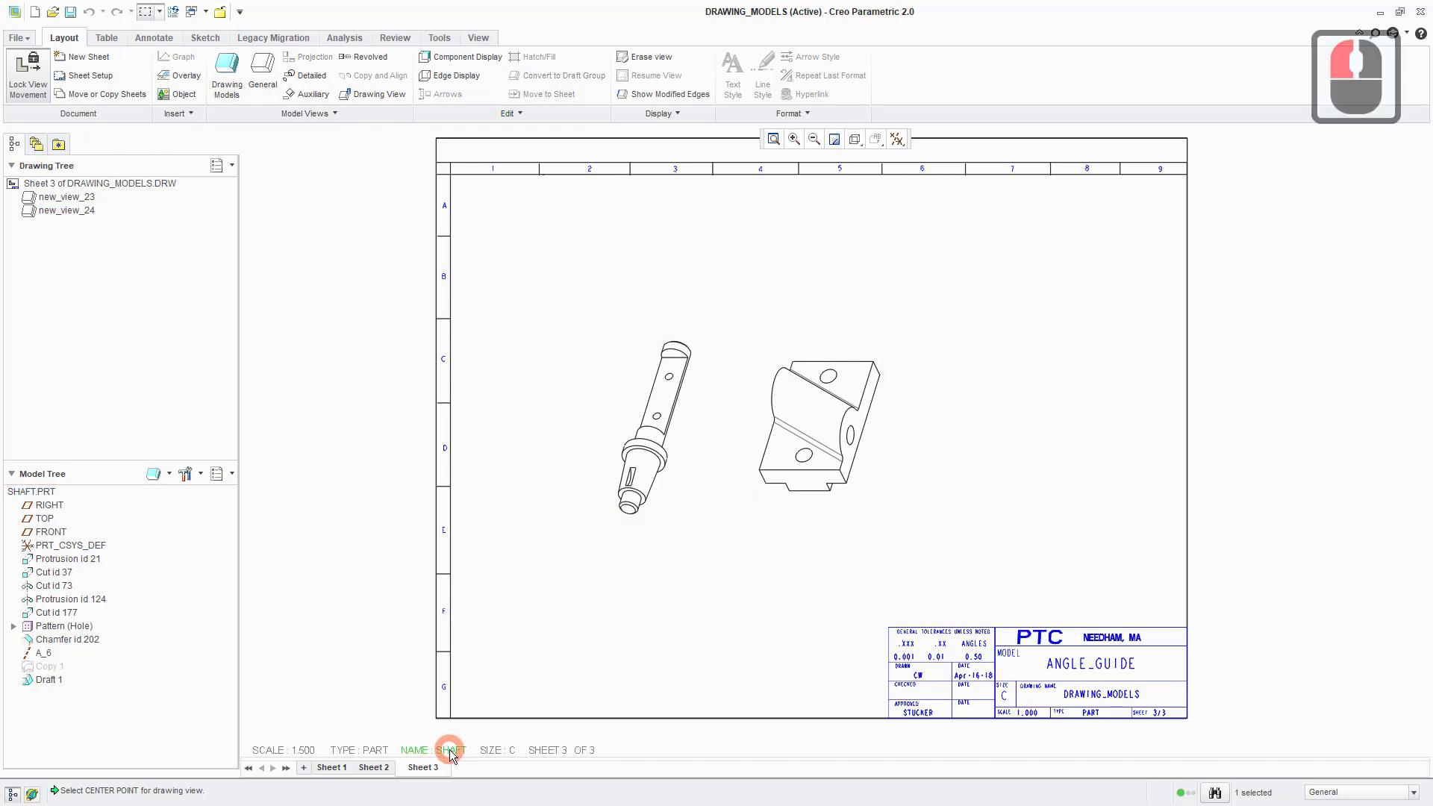
{"action": "left_click", "coordinate": [523, 577]}
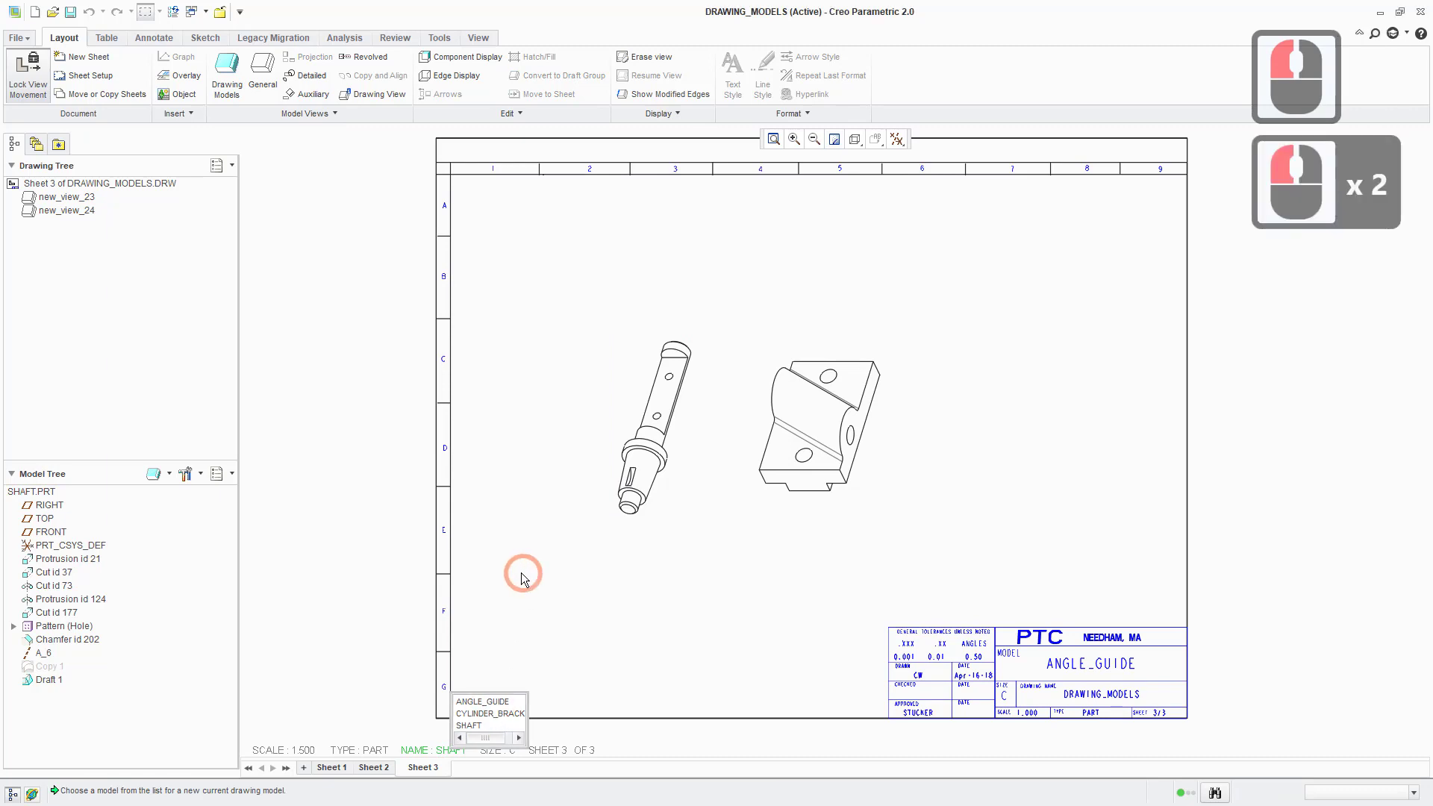
{"action": "left_click", "coordinate": [227, 75]}
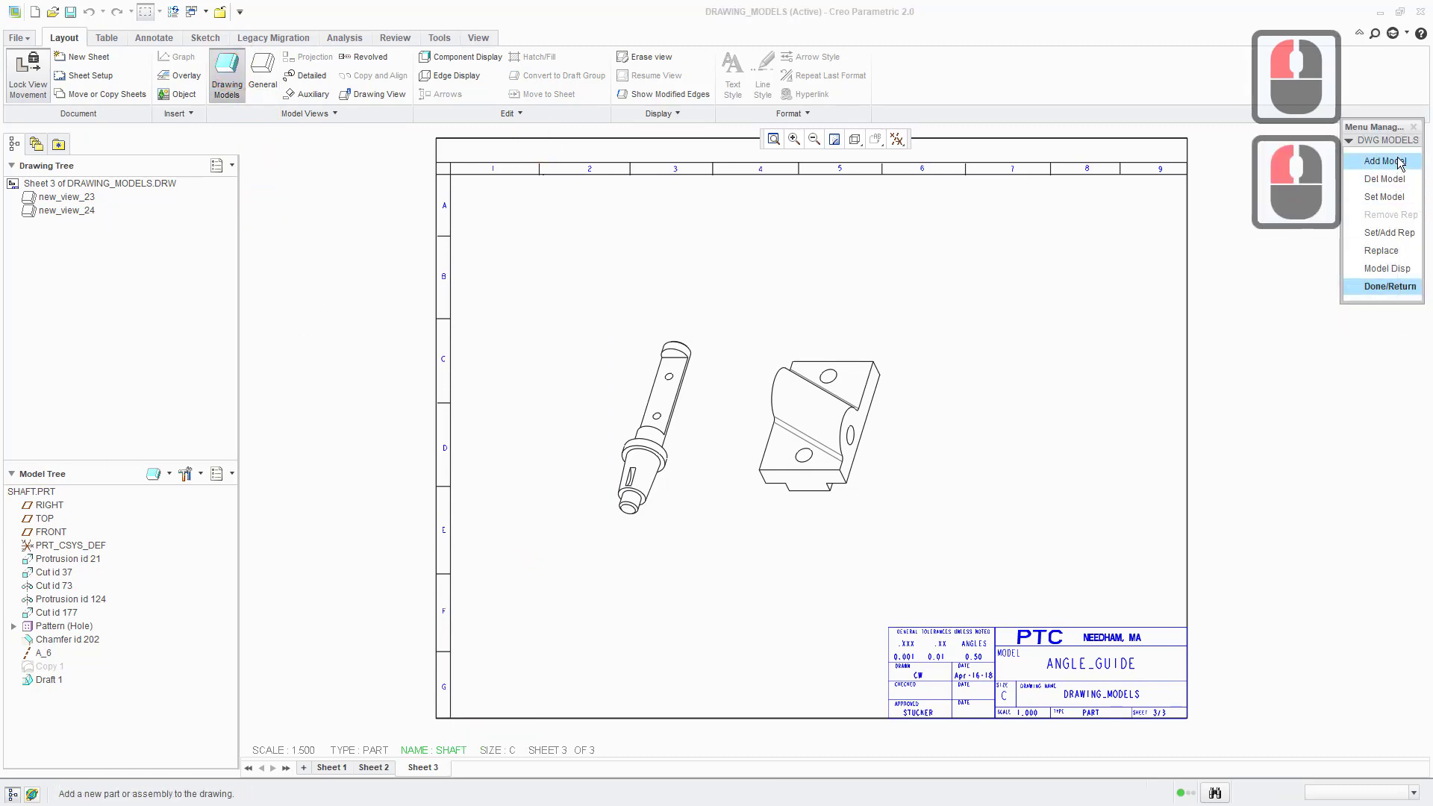
{"action": "left_click", "coordinate": [1368, 288]}
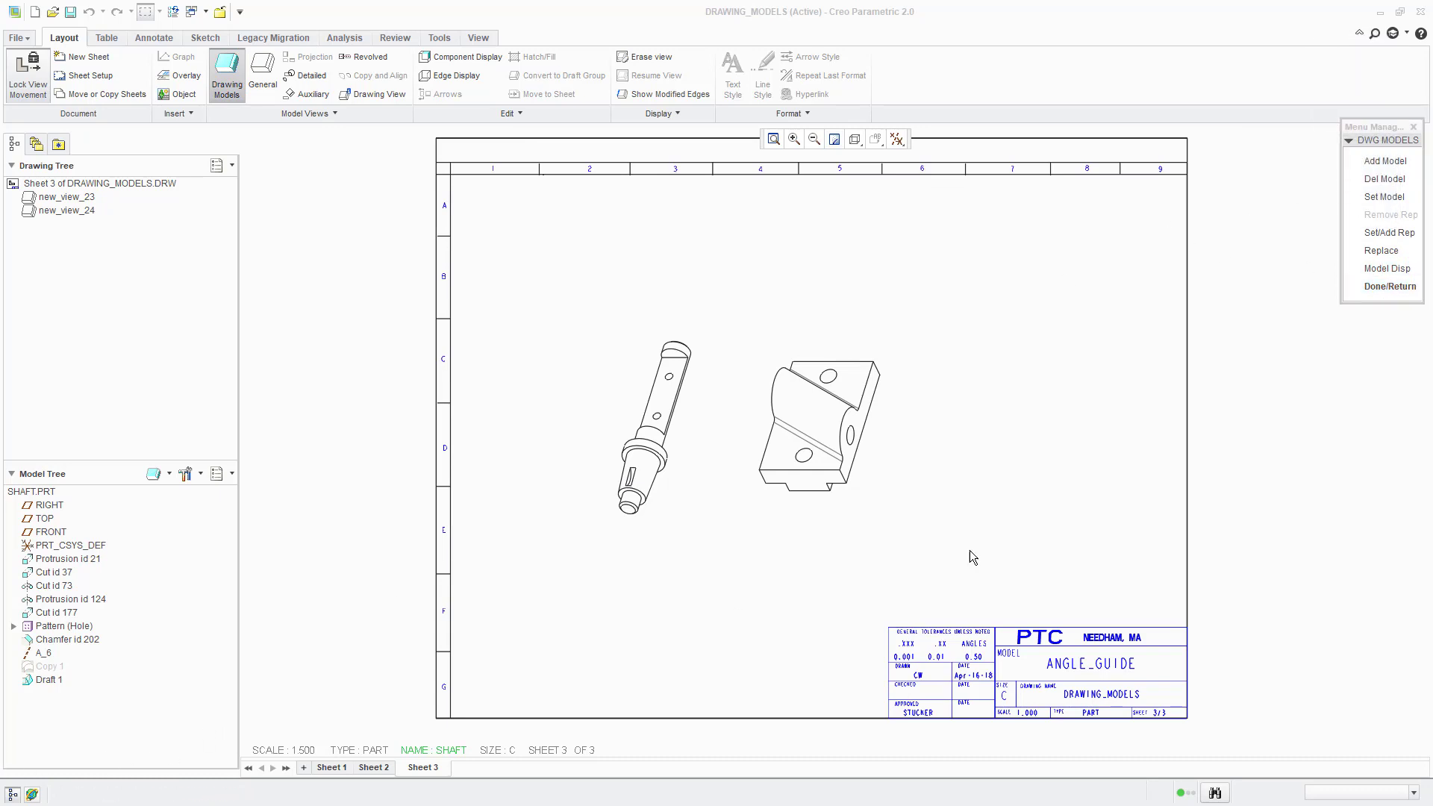
{"action": "left_click", "coordinate": [1385, 199]}
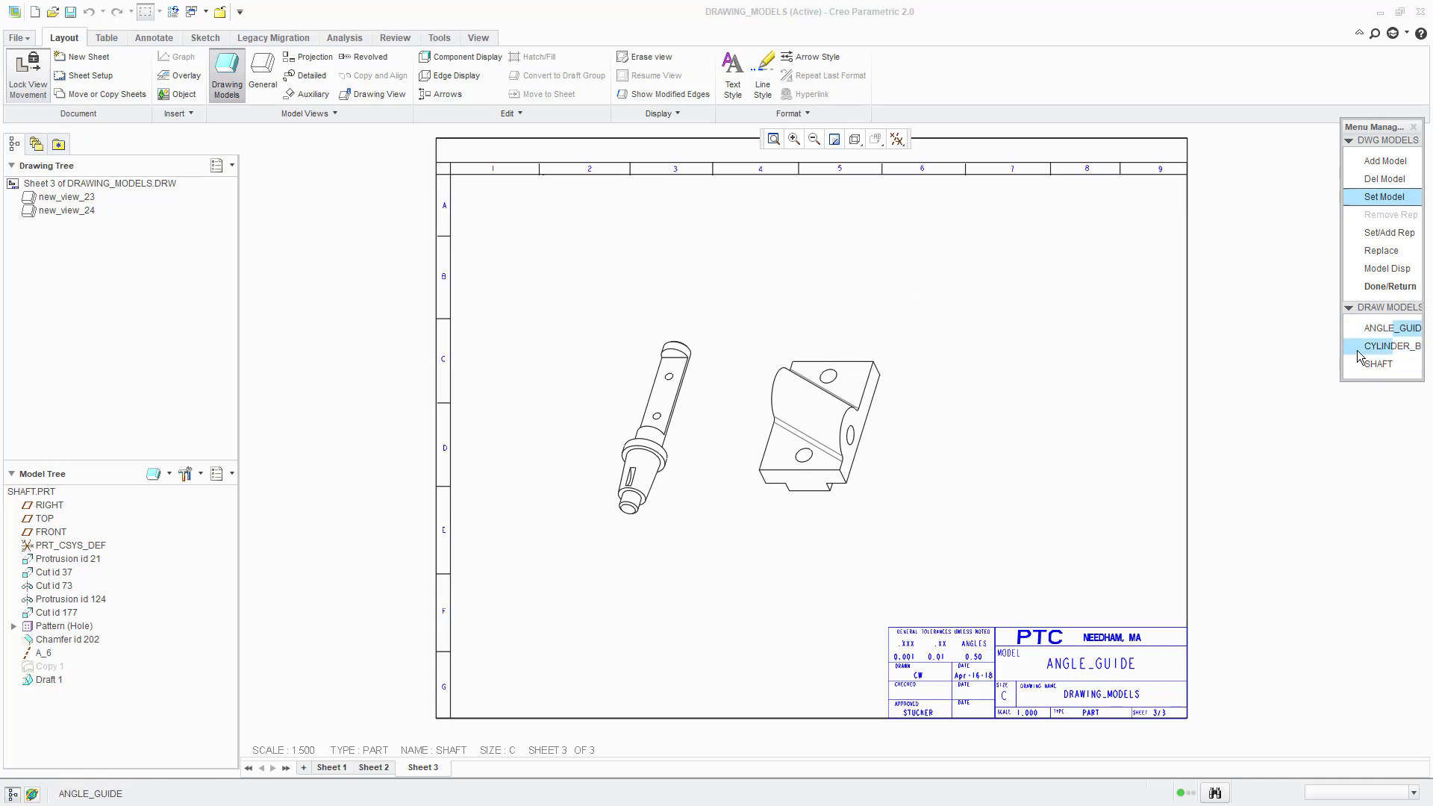
{"action": "left_click", "coordinate": [1339, 333]}
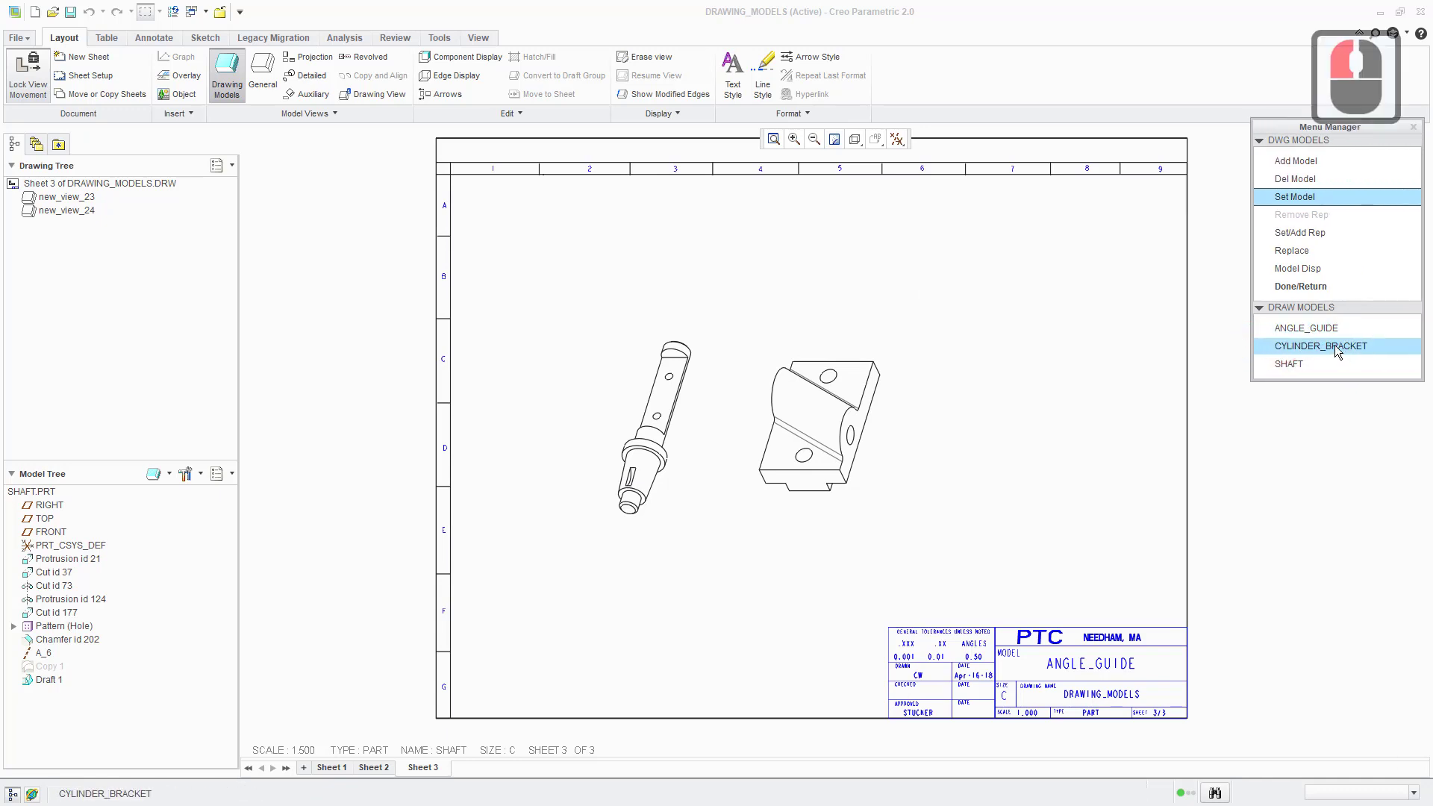
{"action": "left_click", "coordinate": [1334, 345]}
{"action": "left_click", "coordinate": [1300, 286]}
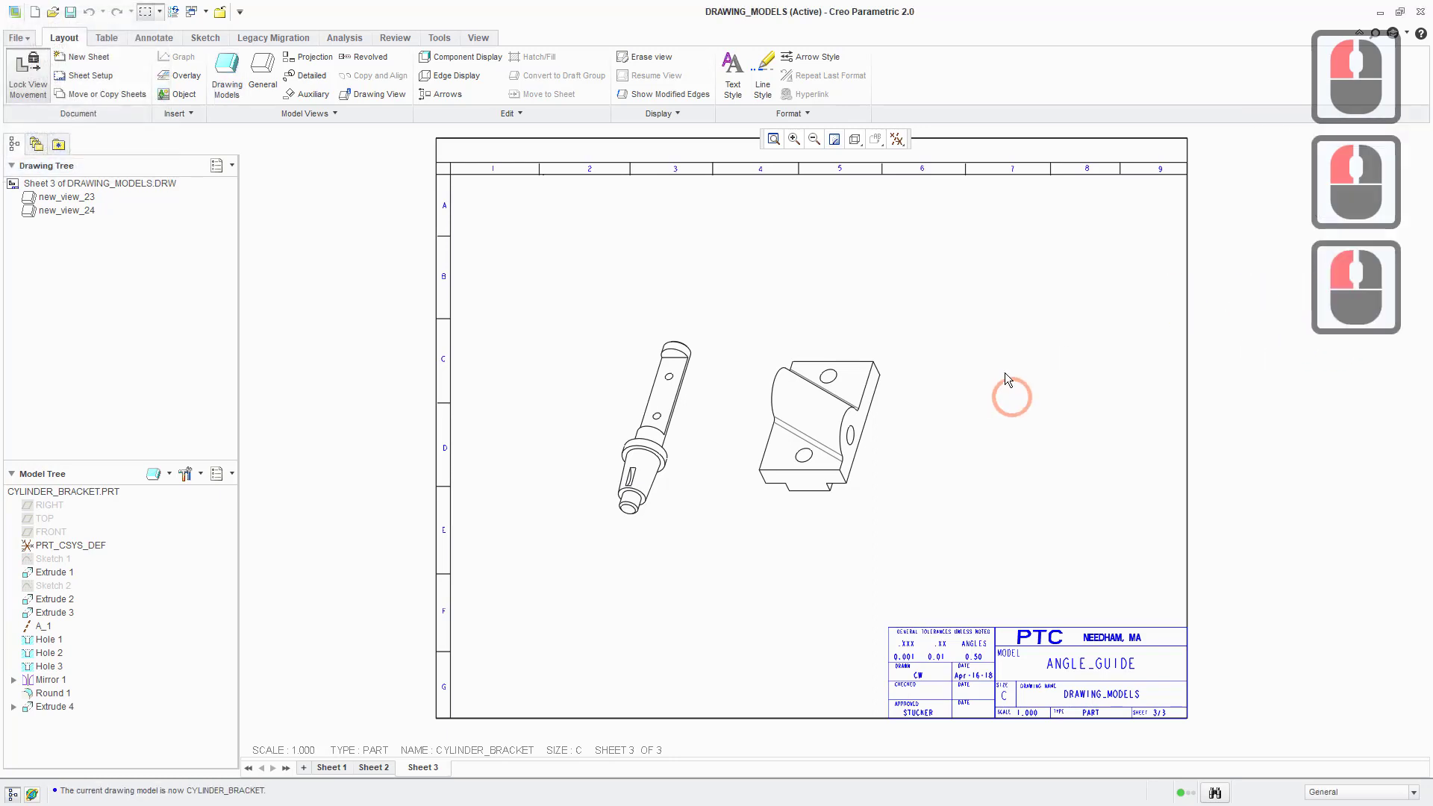
Place a general view of the cylinder bracket in sheet 3's upper-right area with No Combined State, keeping the default Trimetric orientation.
{"action": "left_click", "coordinate": [262, 75]}
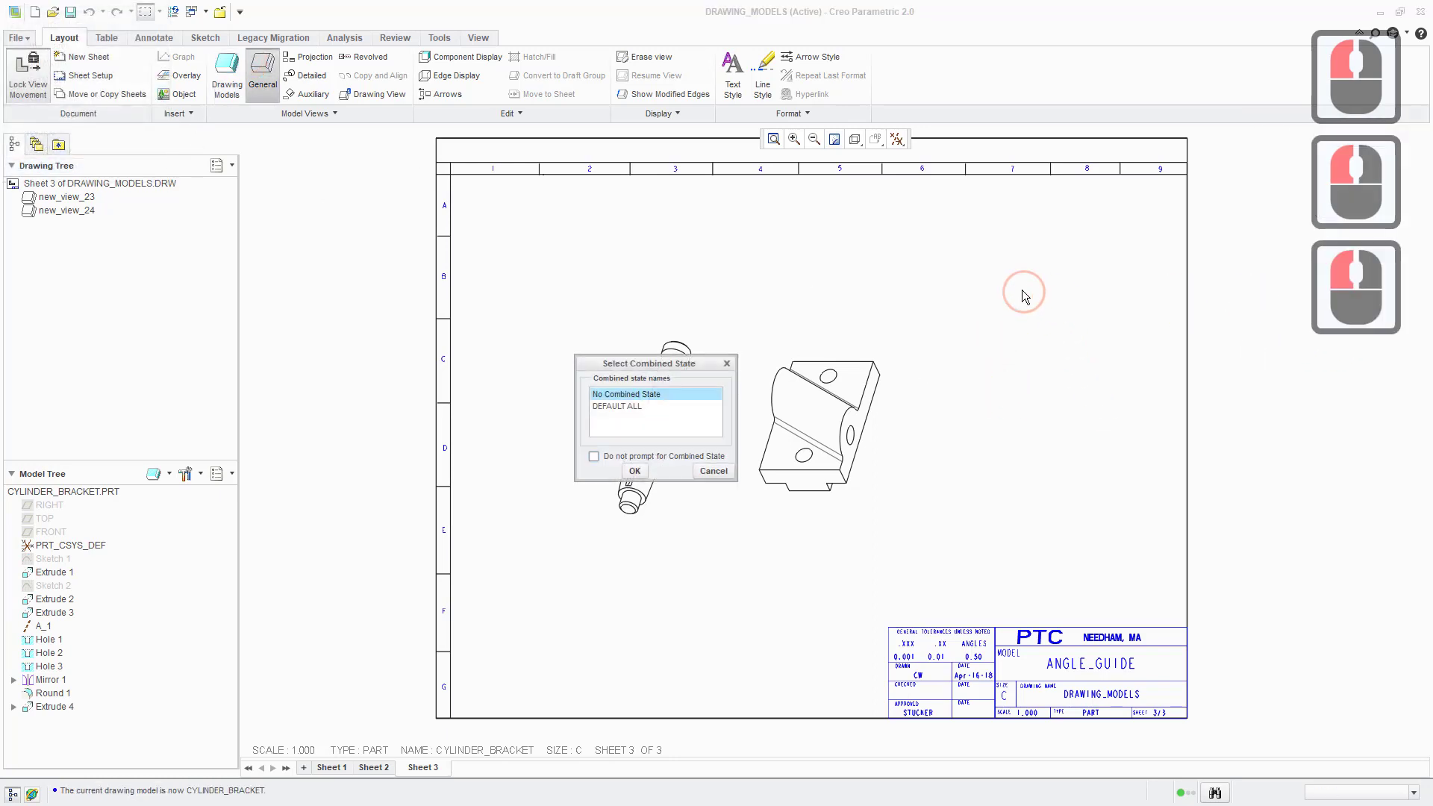
{"action": "left_click", "coordinate": [635, 471]}
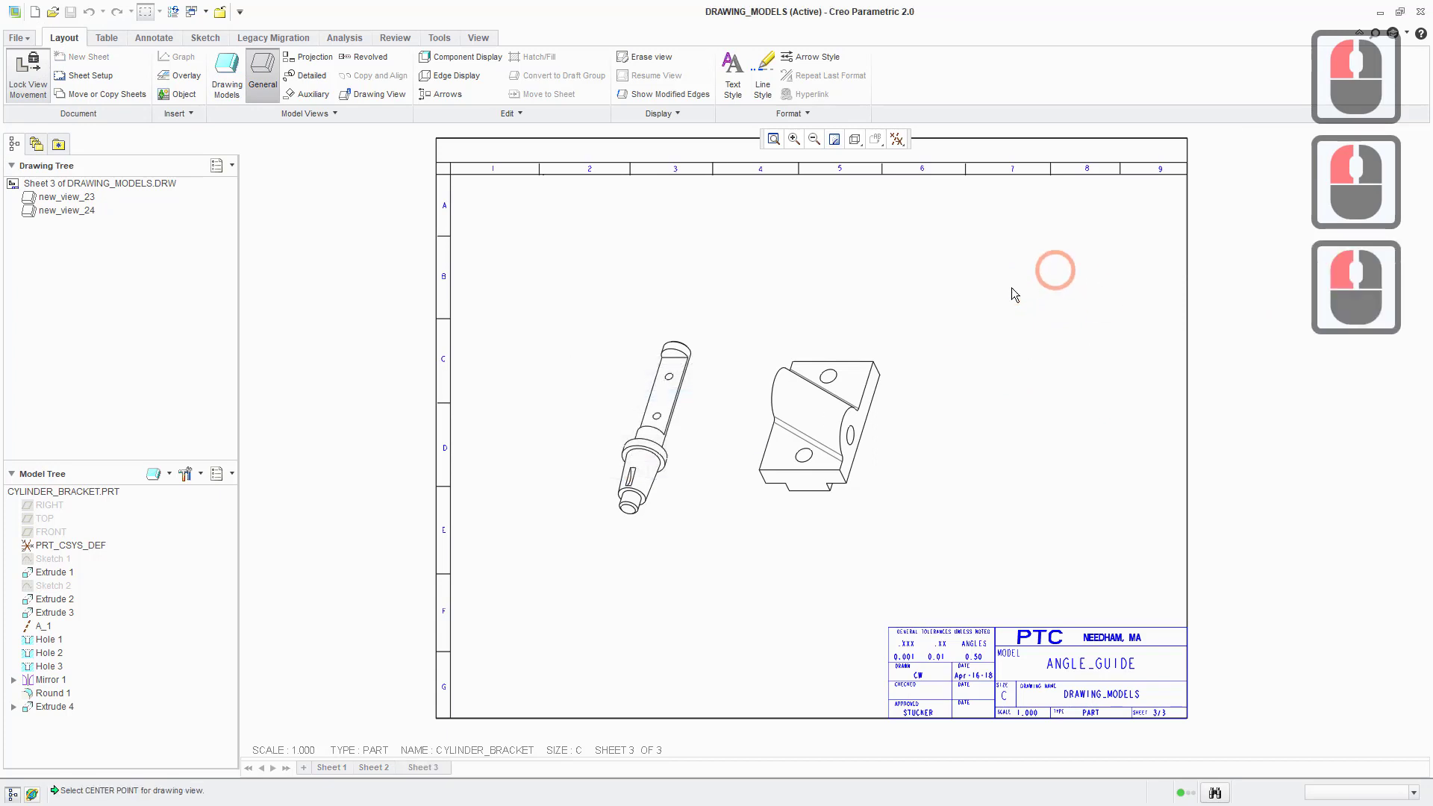
{"action": "left_click", "coordinate": [1018, 281]}
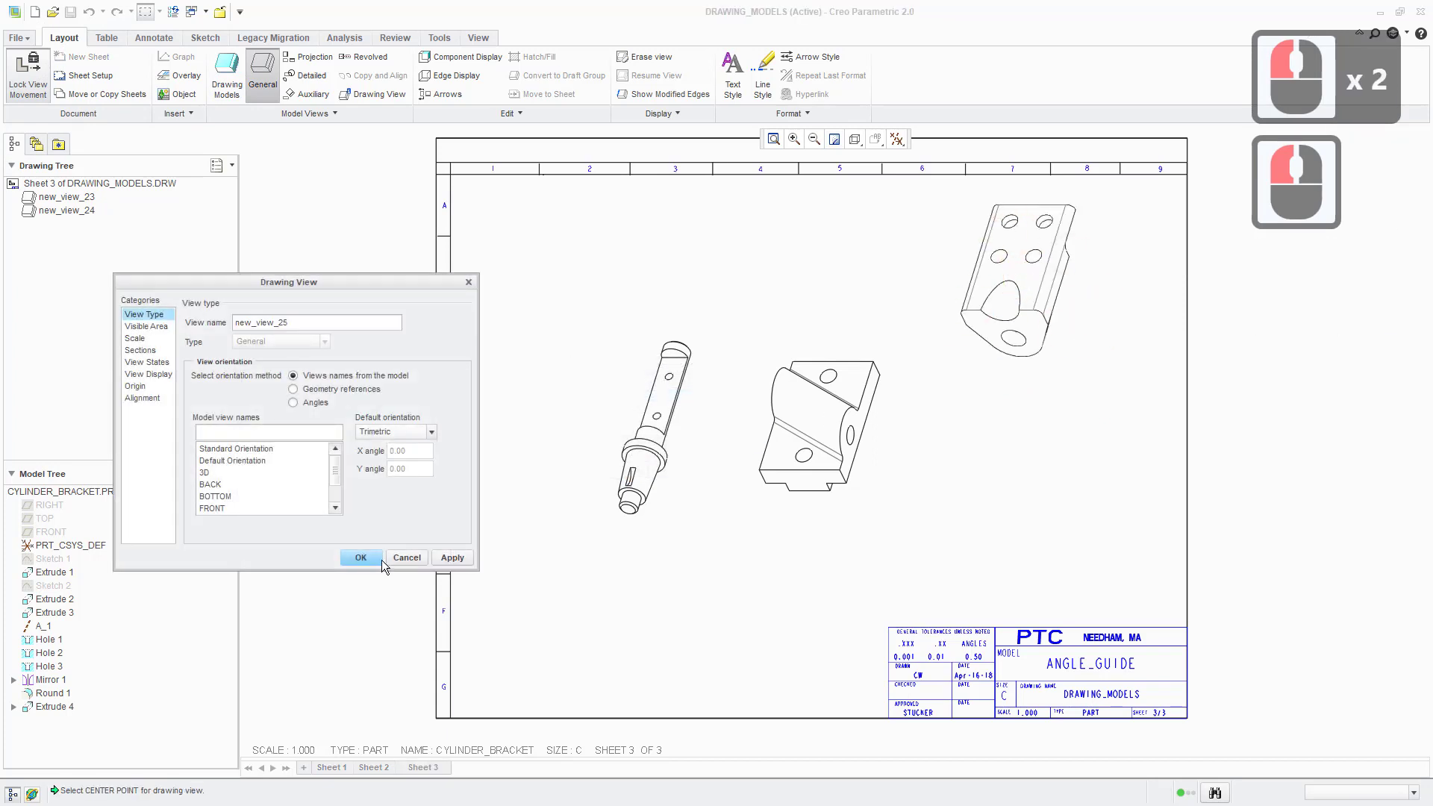
{"action": "left_click", "coordinate": [360, 557]}
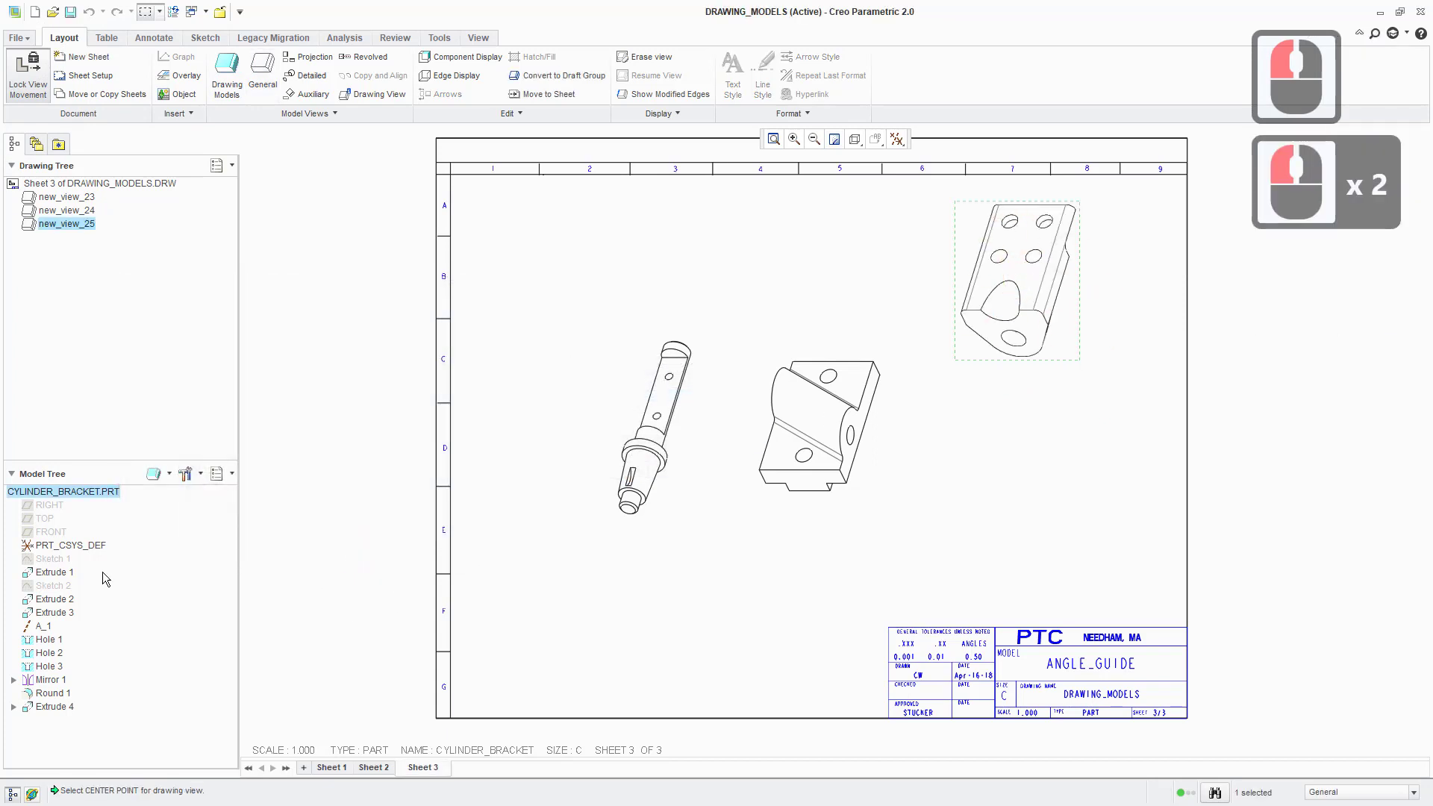